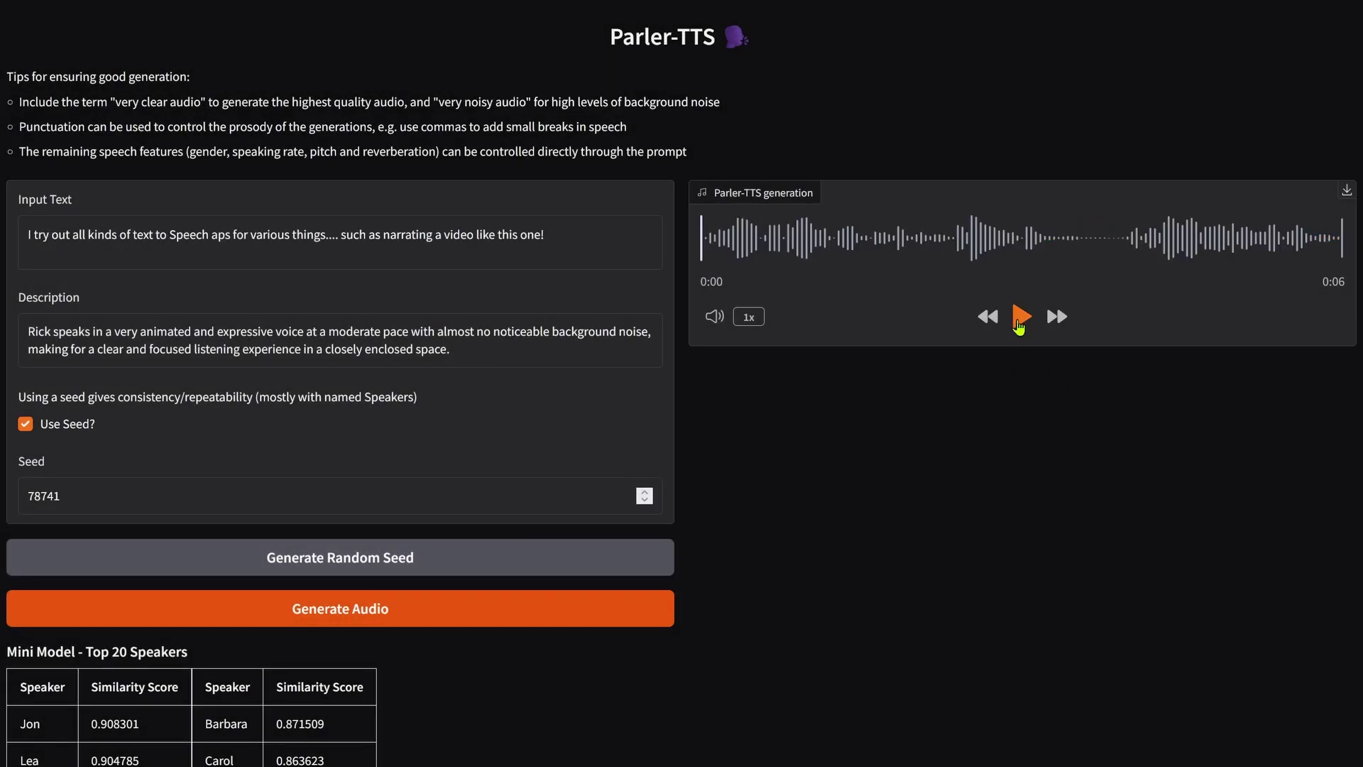
Play each new Rick take in turn, including those made with seeds 92058 and 99321
left_click(1021, 315)
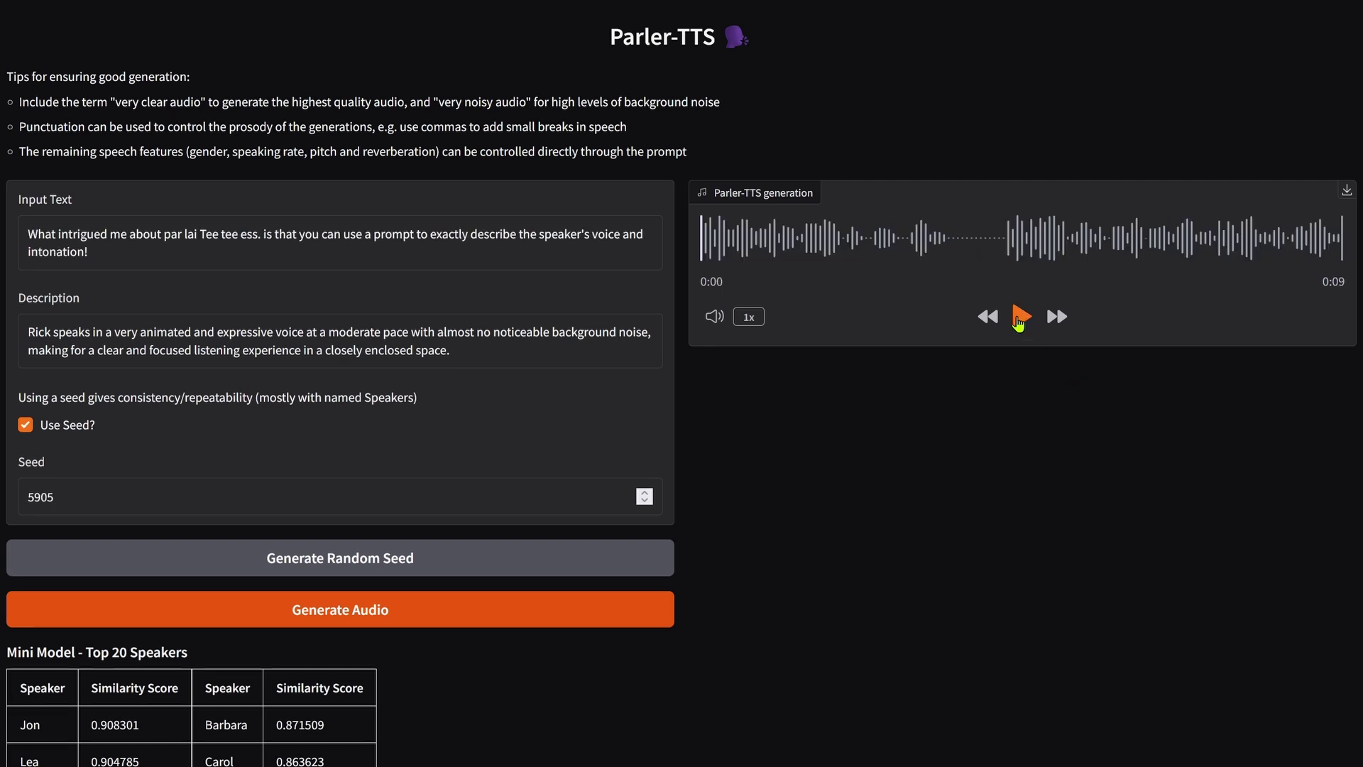
left_click(1019, 319)
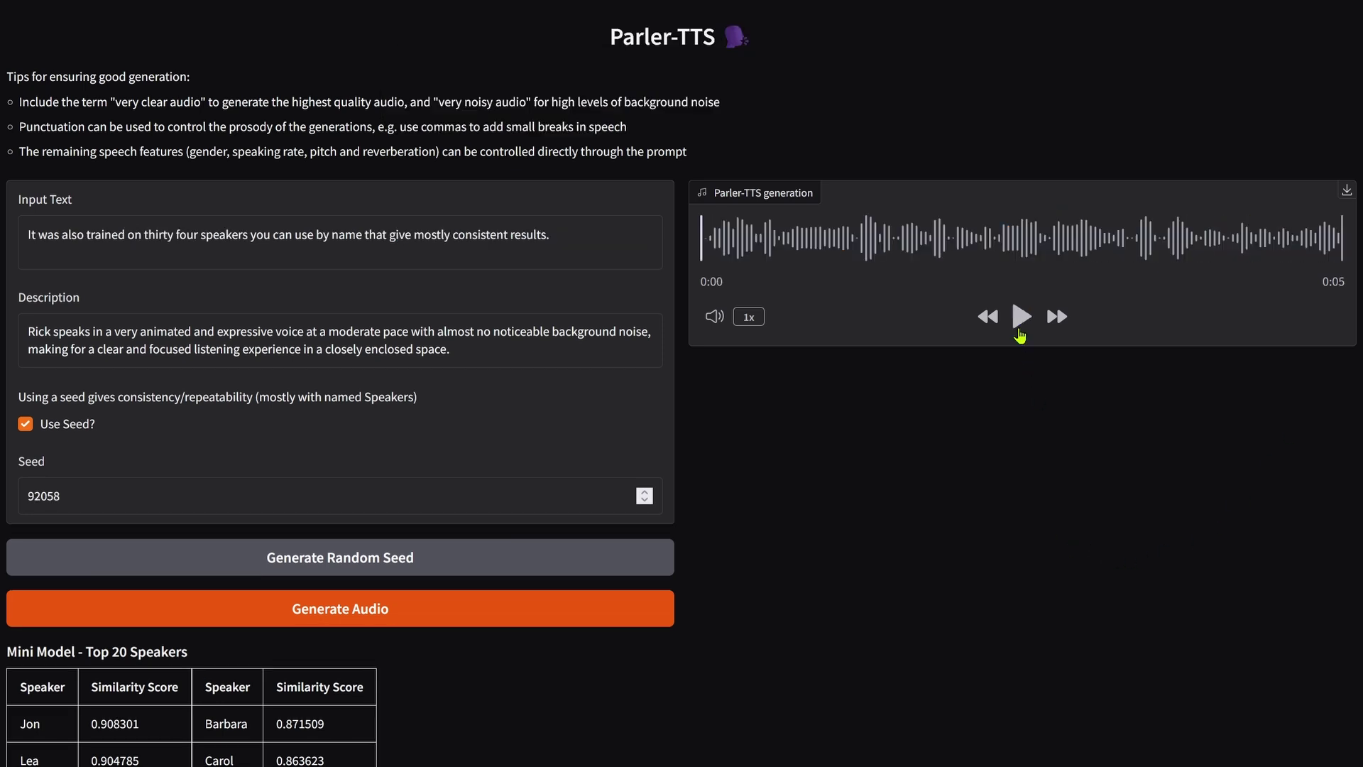
left_click(1020, 319)
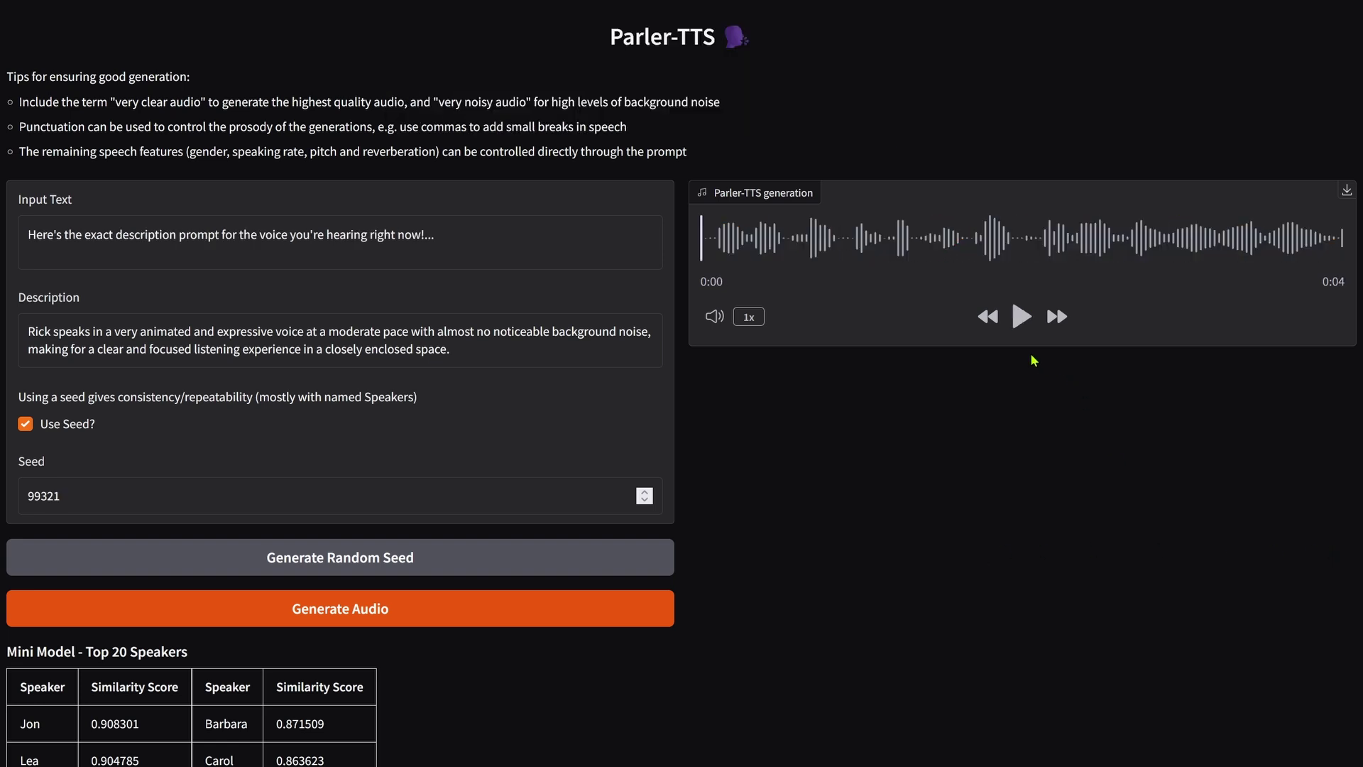
left_click(1022, 316)
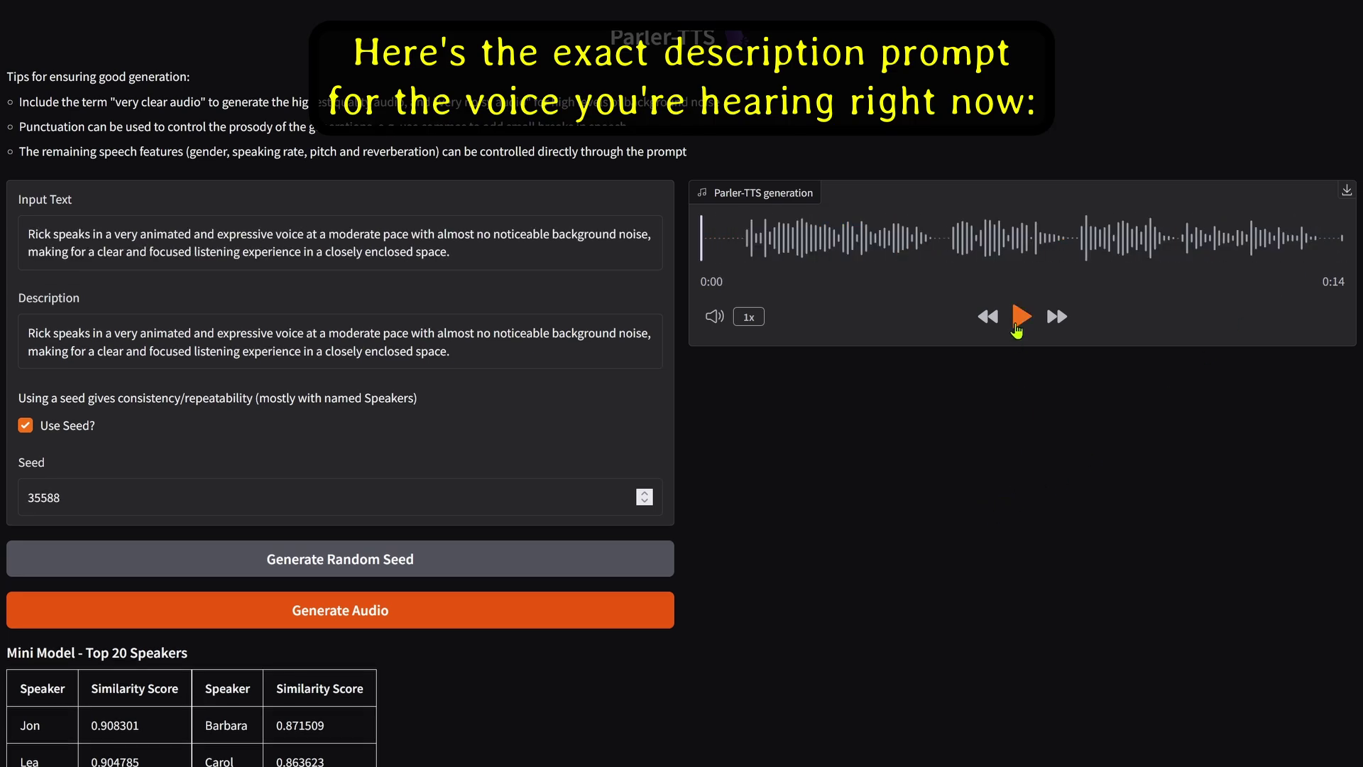
Play the next two Rick takes, ending with the gradio front end clip at seed 30483
left_click(1023, 316)
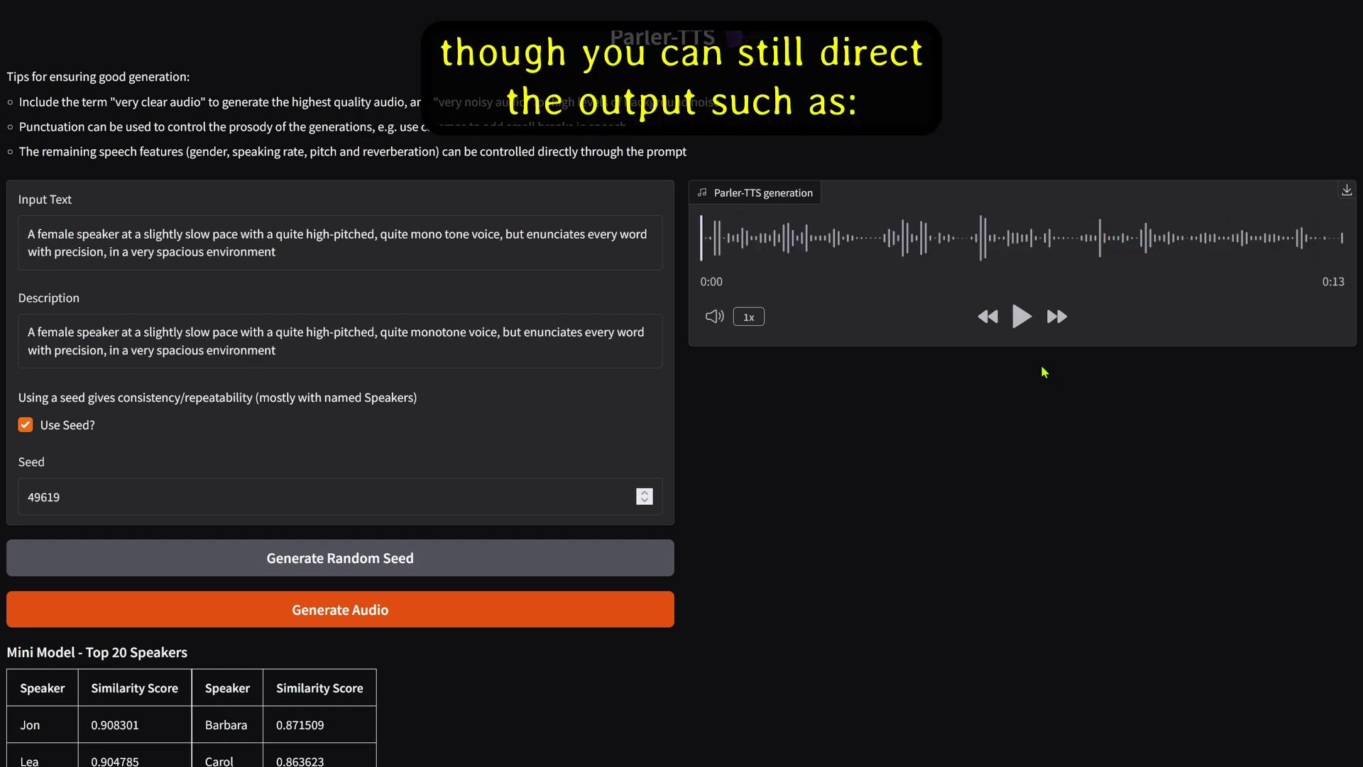
left_click(1021, 316)
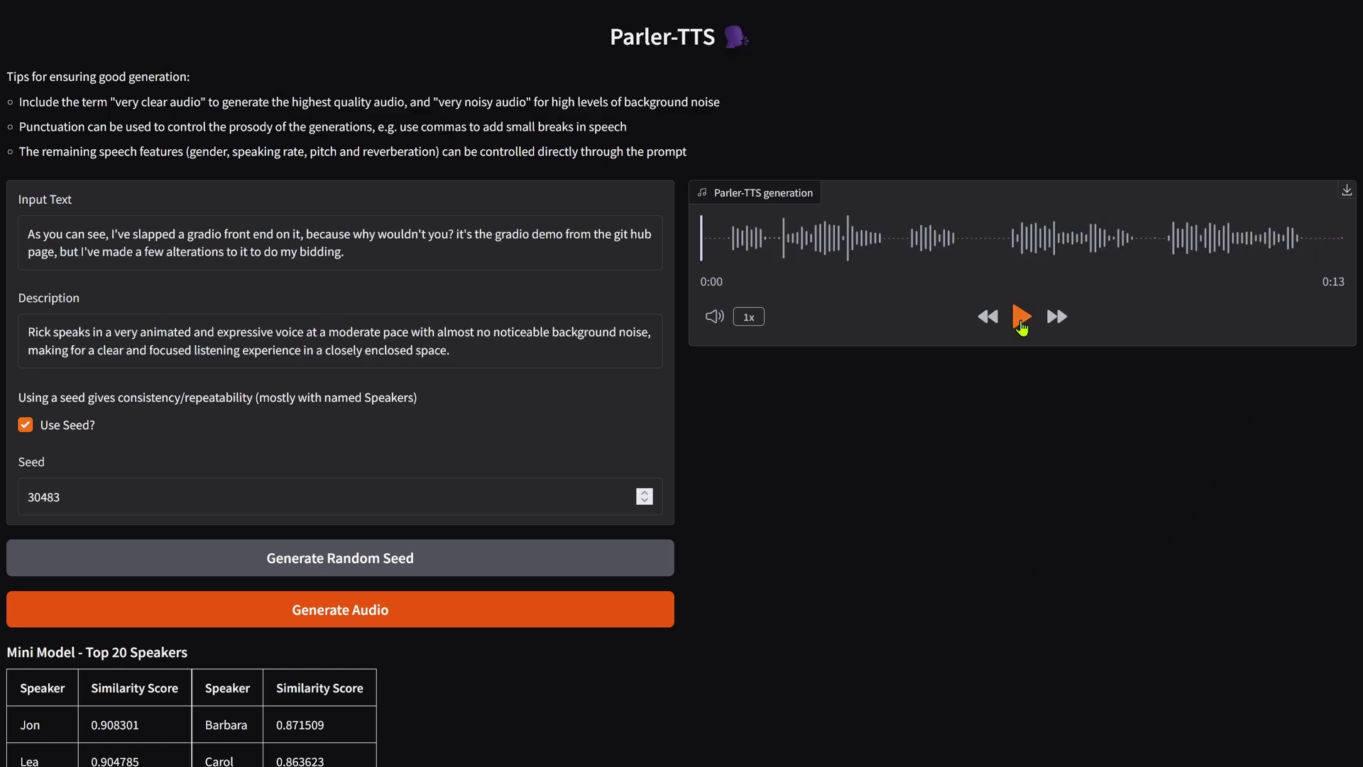
Play the 13-second gradio front end clip, then the 'adding a toggle' clip with seed 35588
left_click(1022, 317)
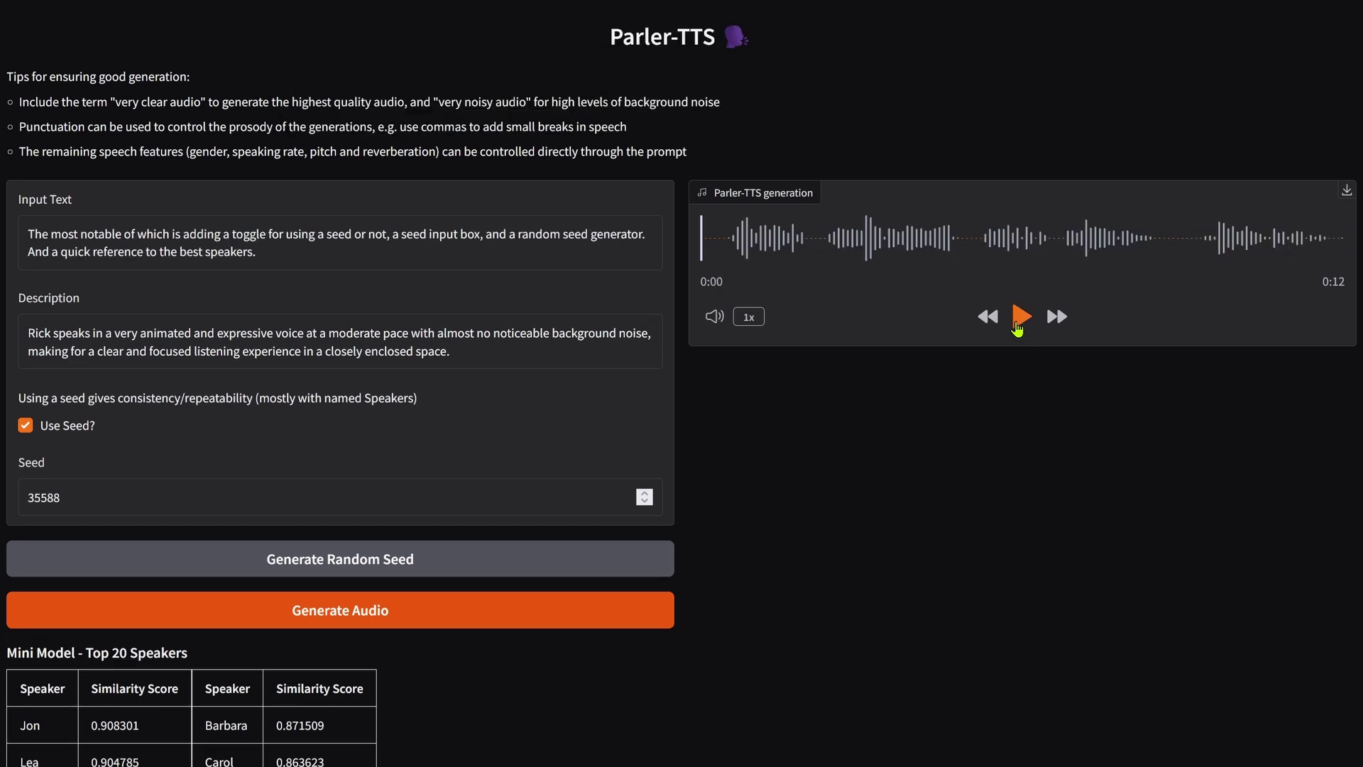
left_click(1022, 316)
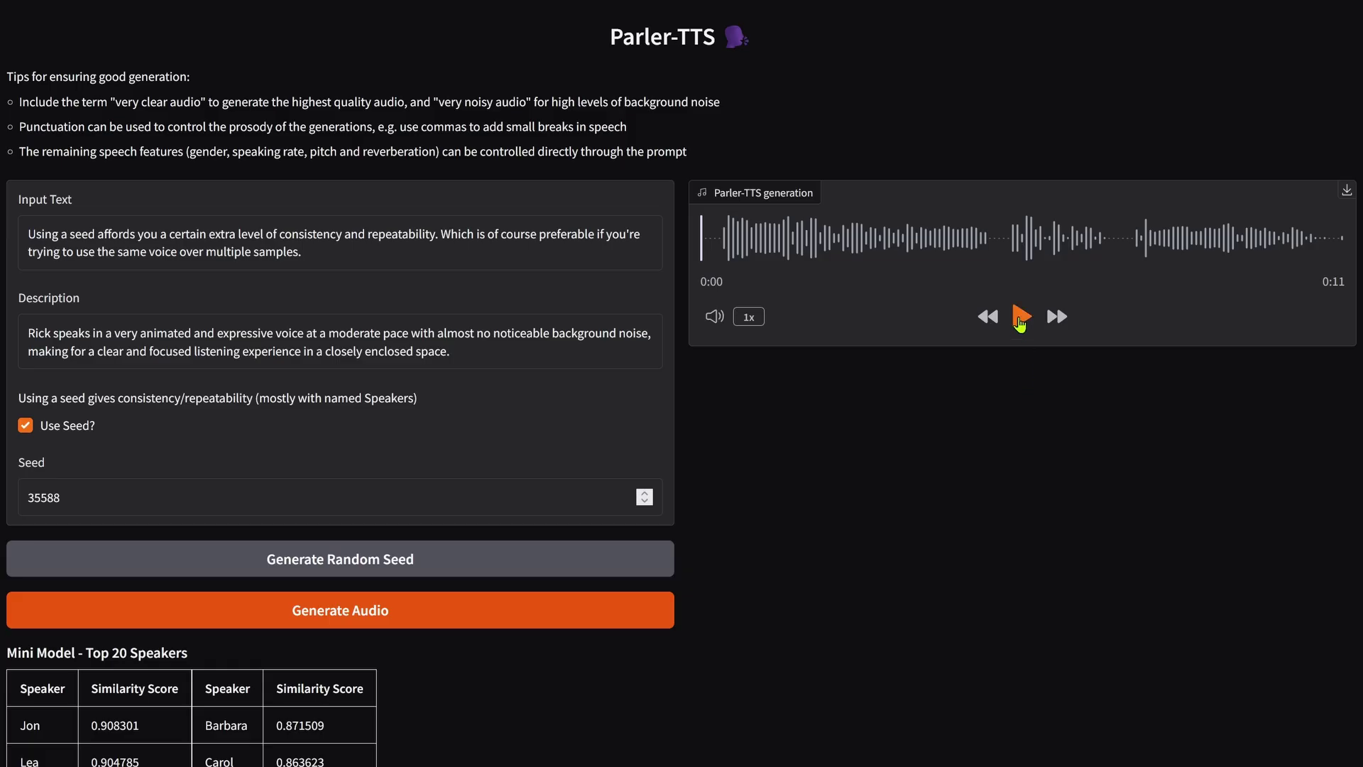
Play the 7-second Rick clip about hitting the randomise button, made with seed 23499
left_click(1020, 317)
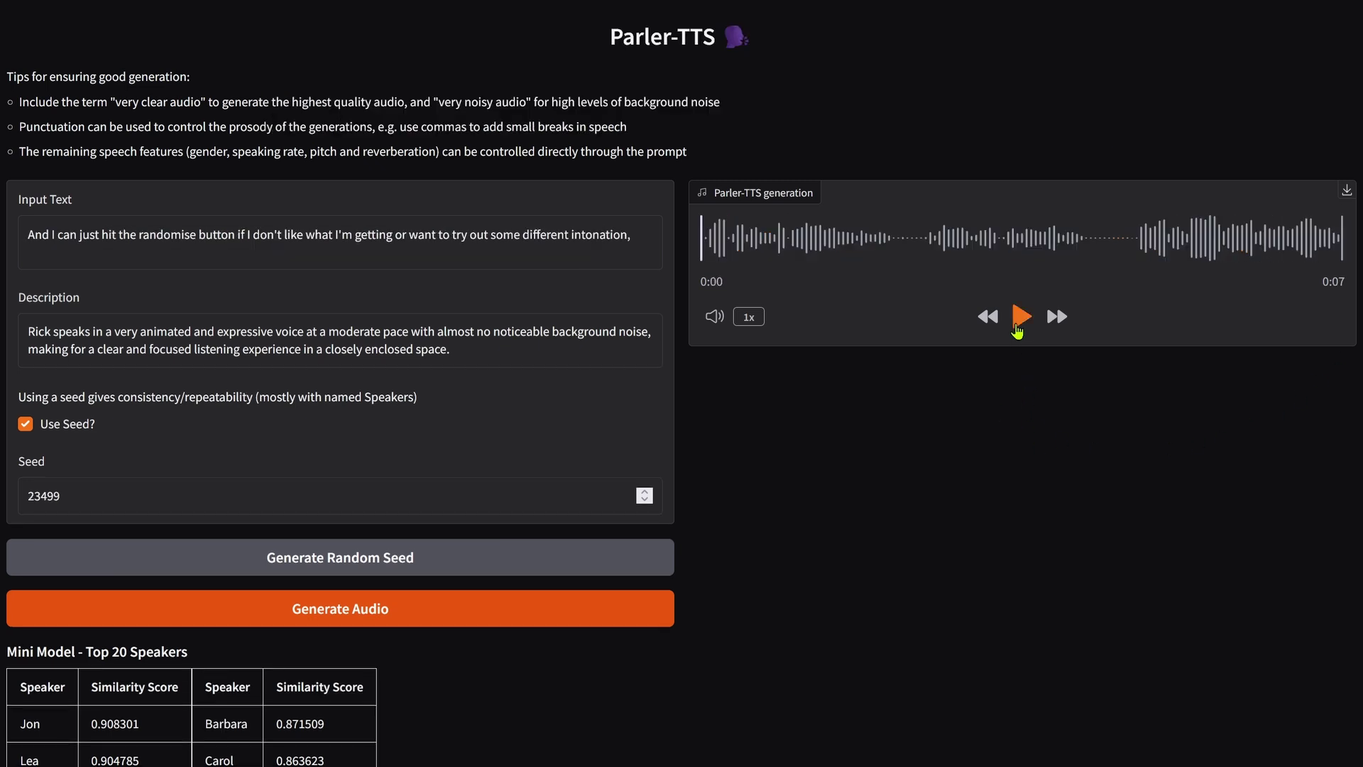
Play the Rick clips made with seeds 23499 and 50008, then the clip explaining seeds
left_click(1021, 316)
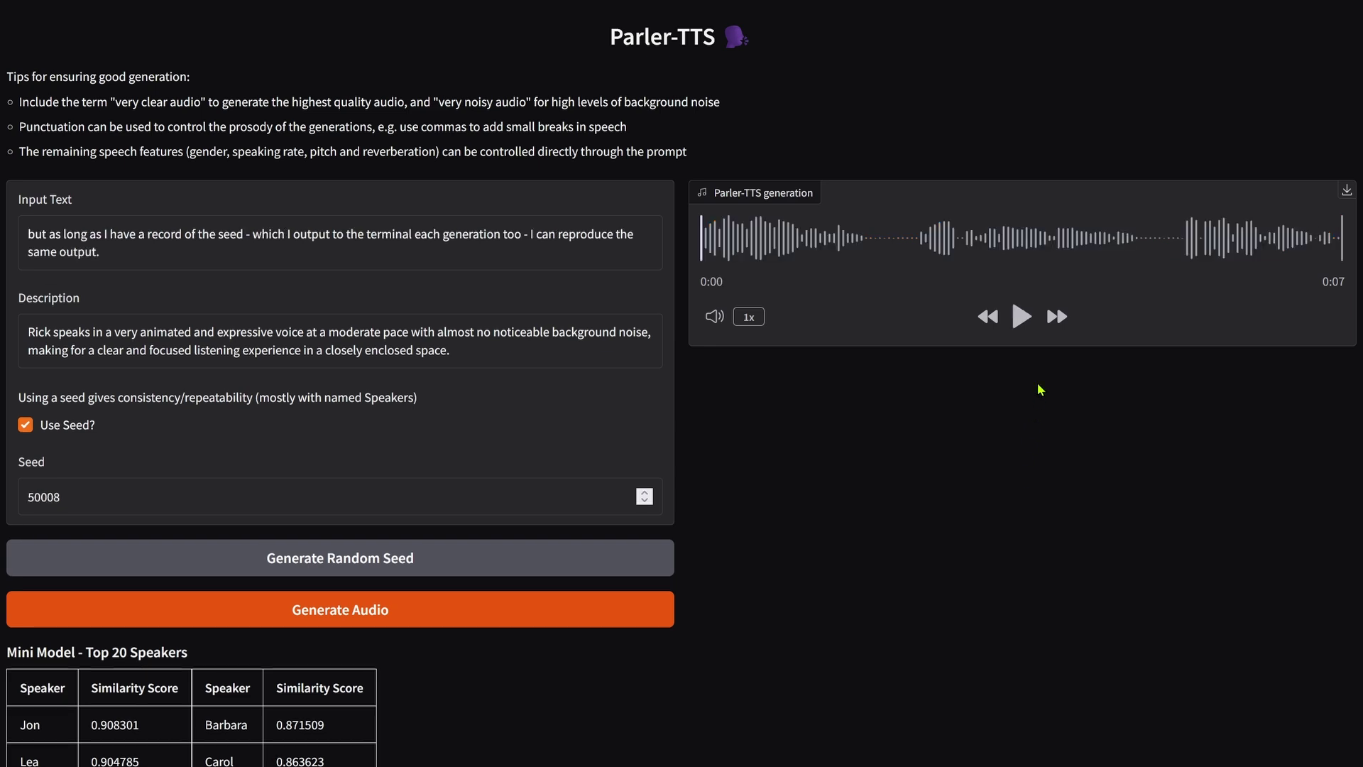
left_click(1022, 317)
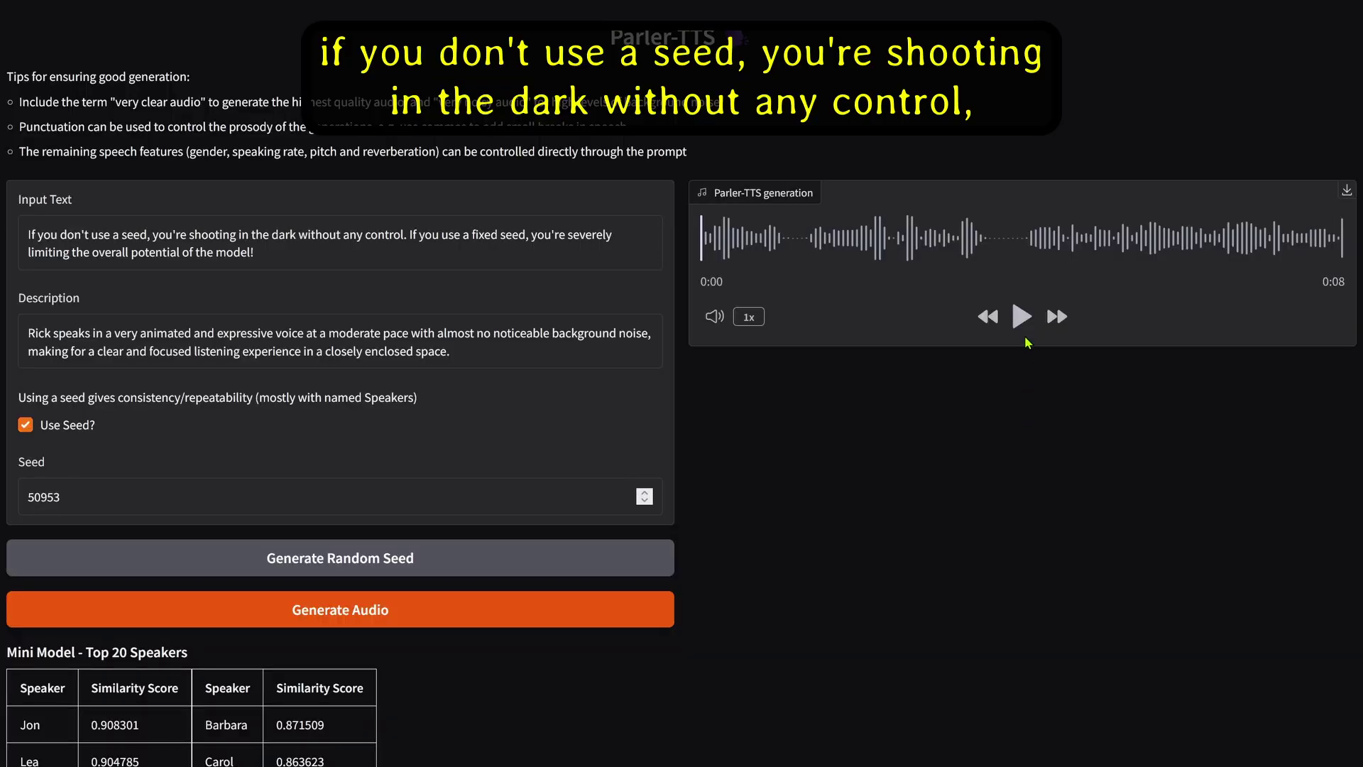
left_click(1023, 319)
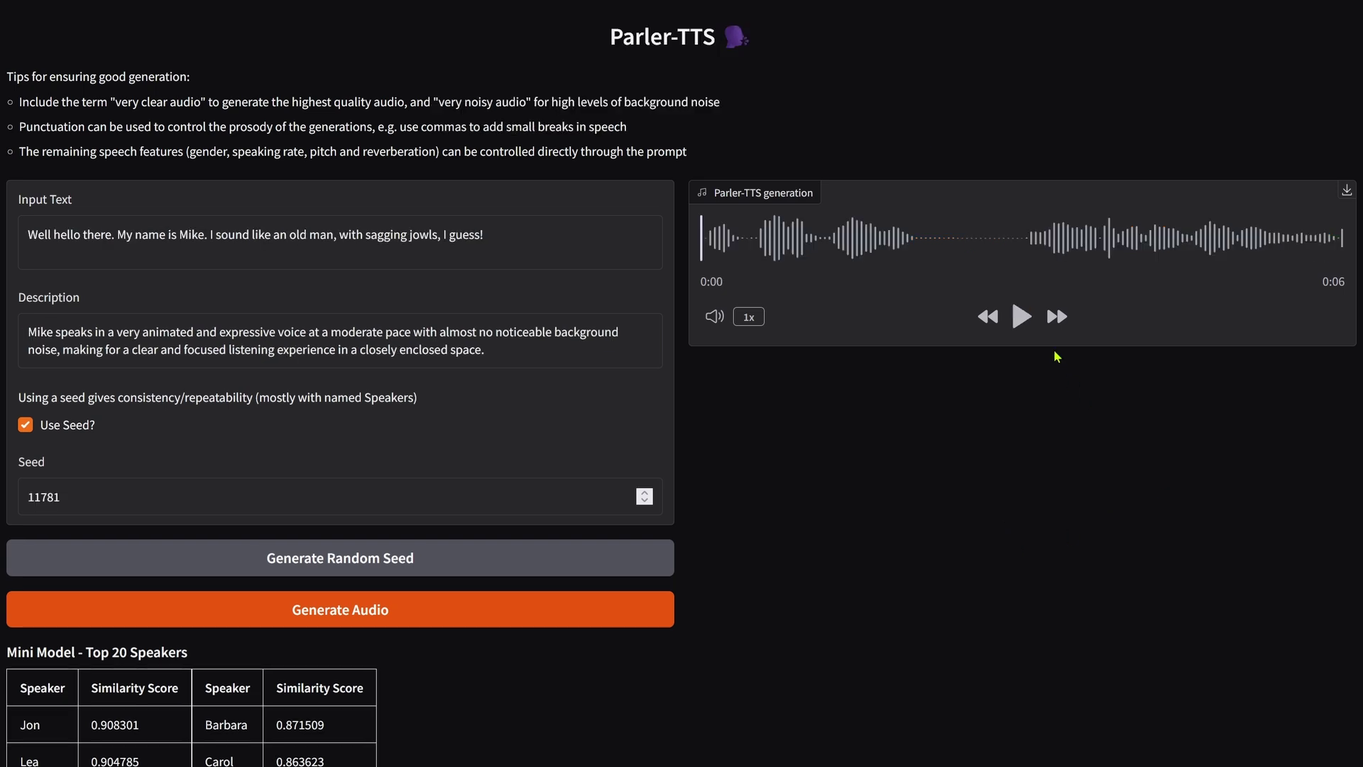
Play Mike's new-seed, seed 59650 and sad monotone takes, then Anna's introduction
left_click(1021, 322)
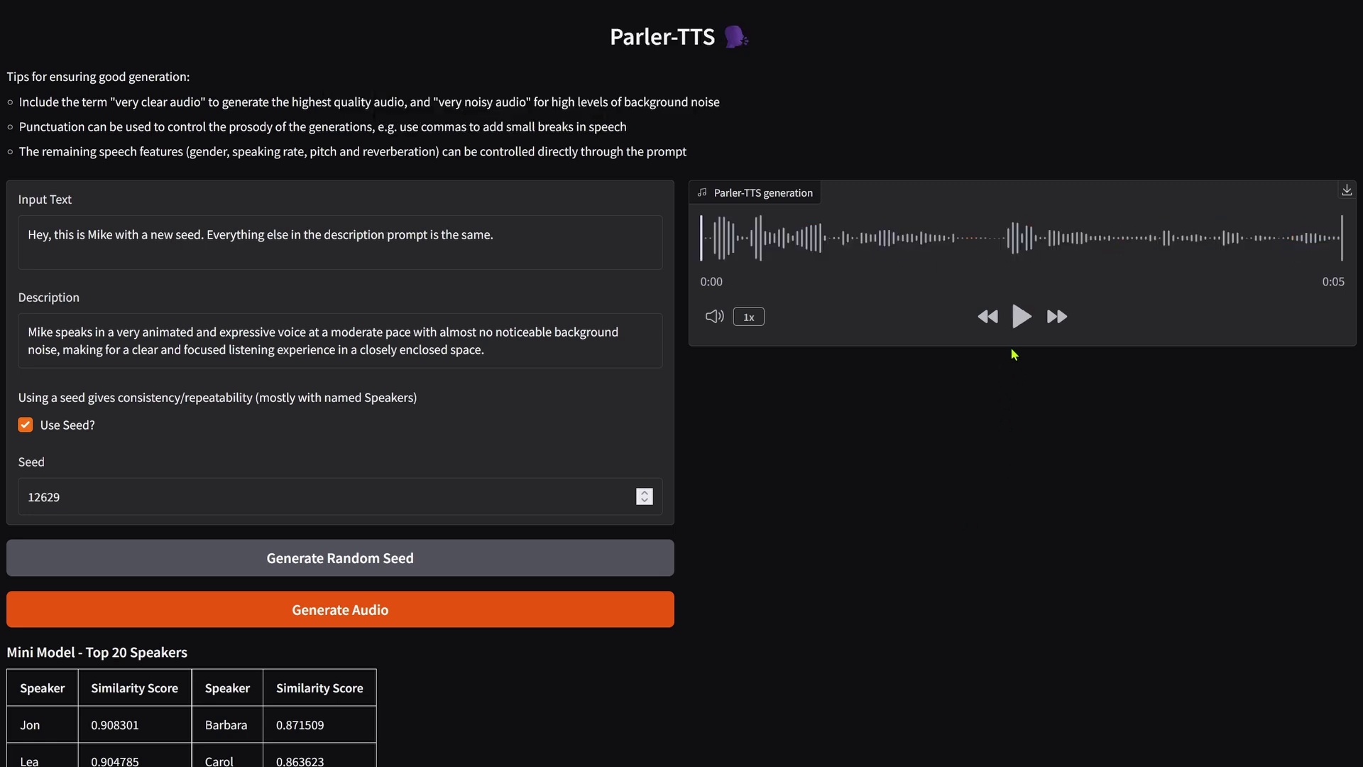
left_click(1021, 317)
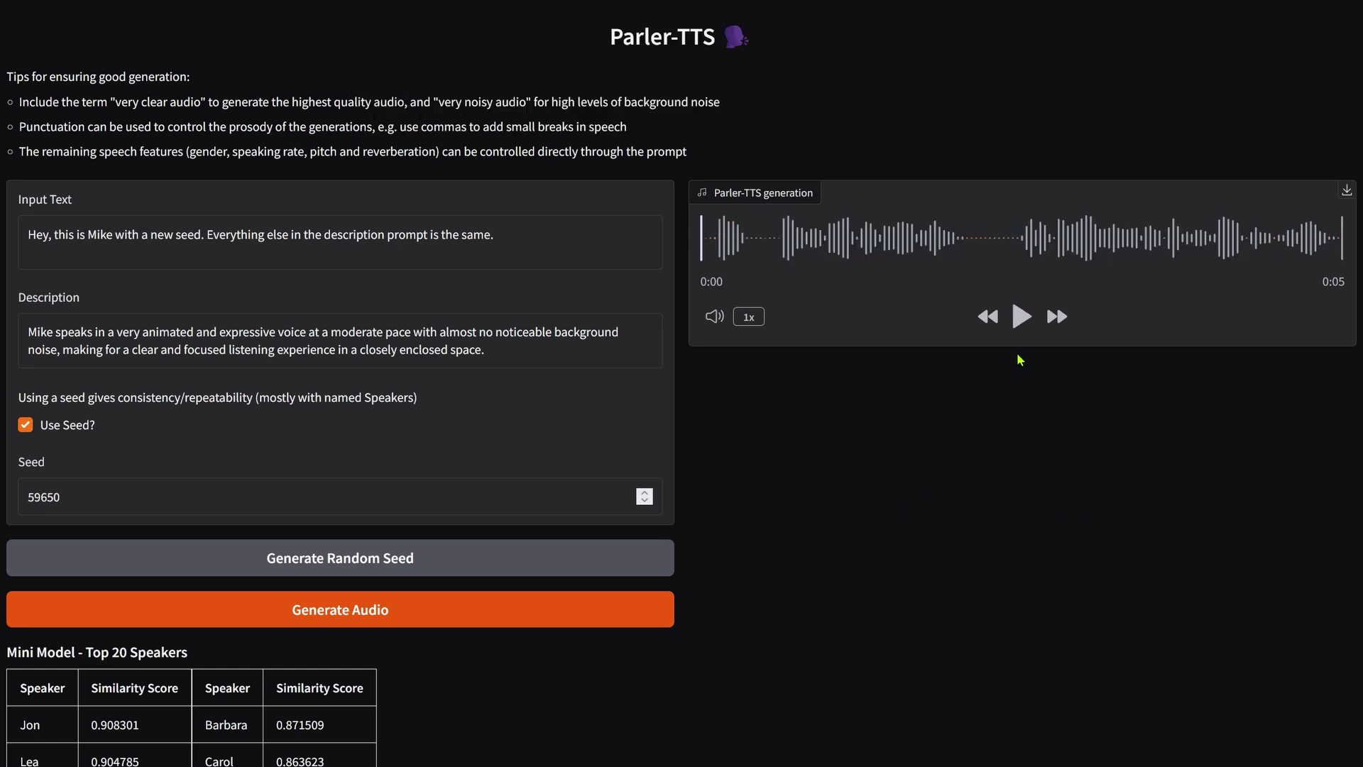
left_click(1021, 317)
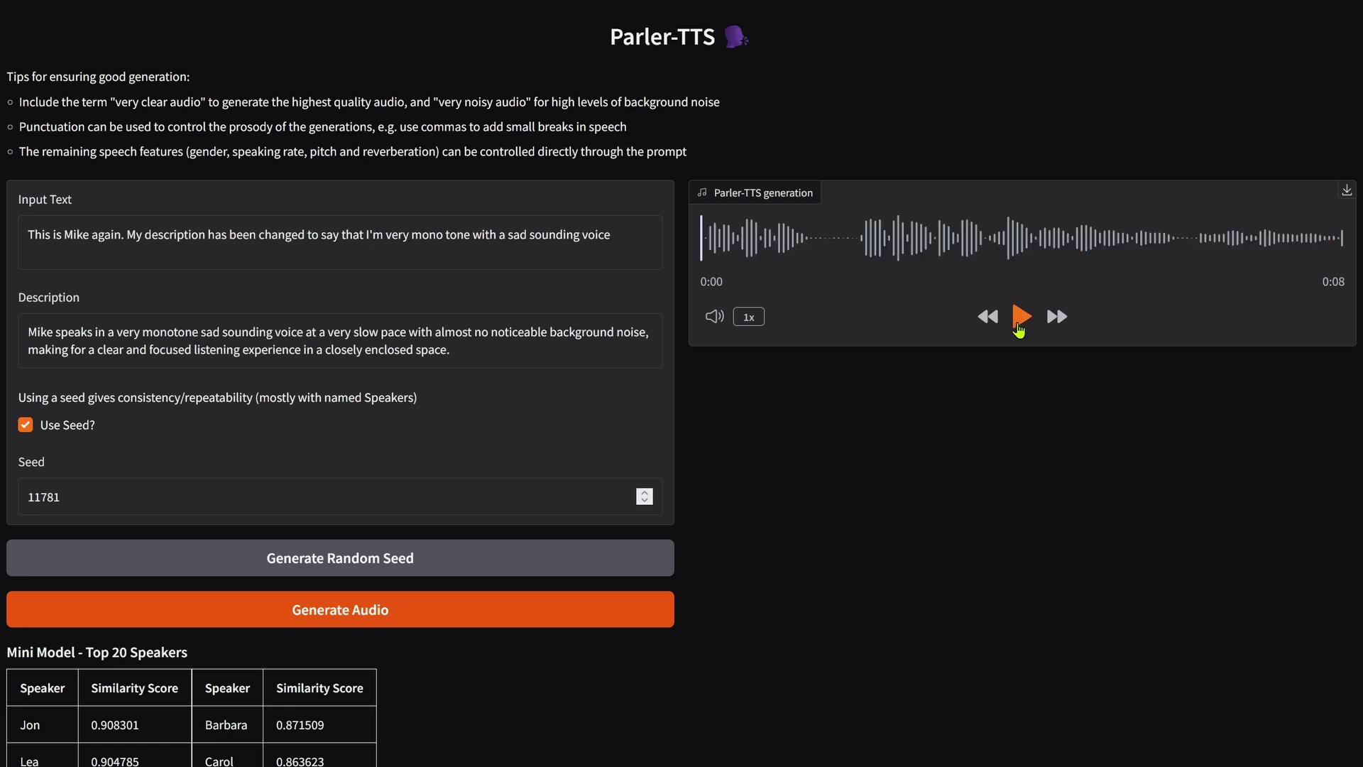
left_click(1020, 320)
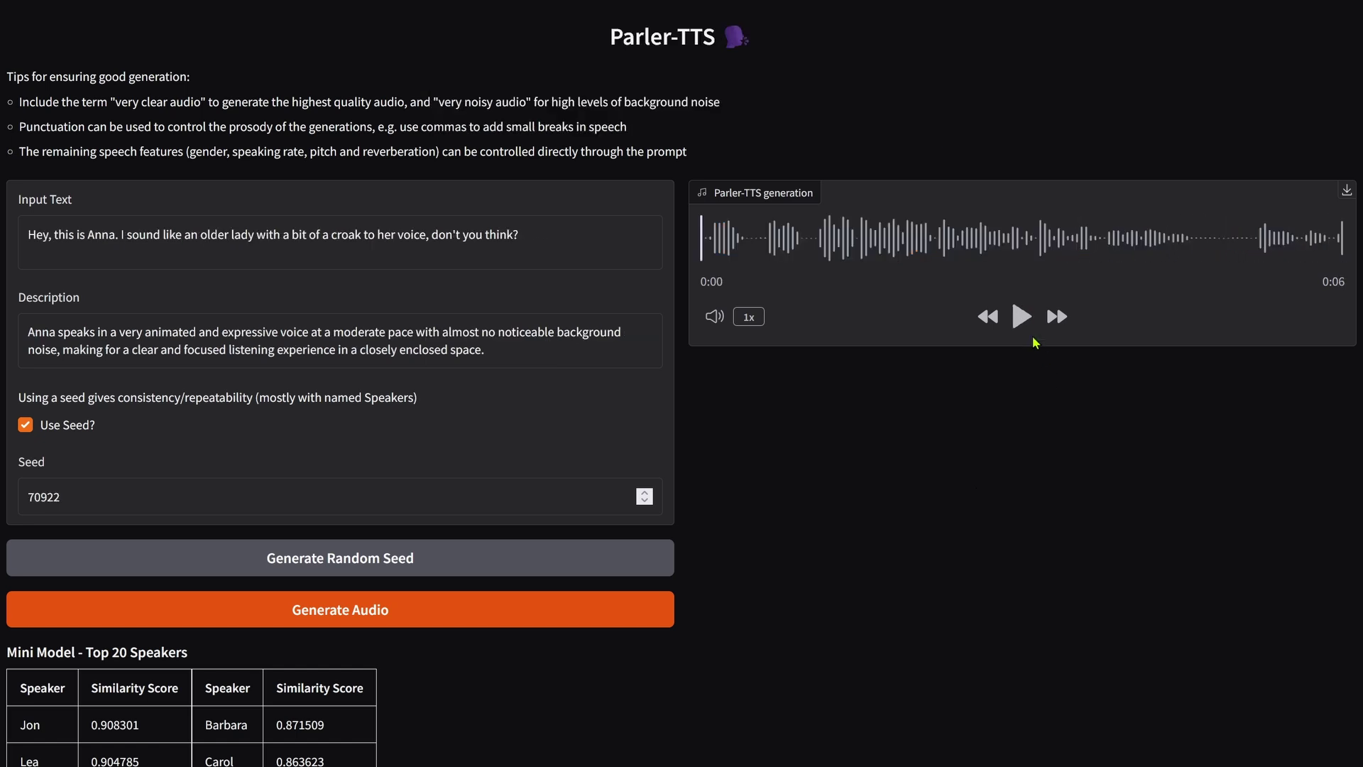
left_click(1023, 316)
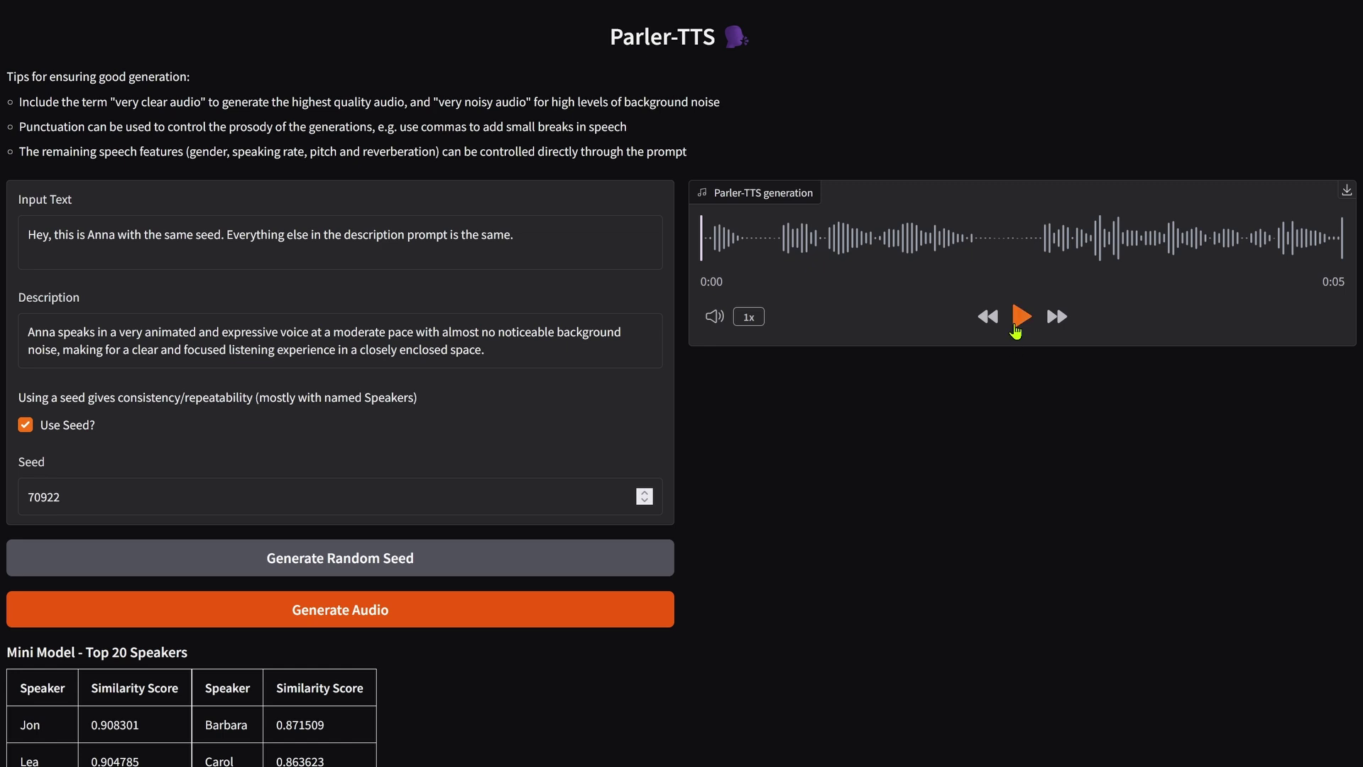
Play Anna's newly generated clip, then her sad monotone take with seed 85304
left_click(1022, 316)
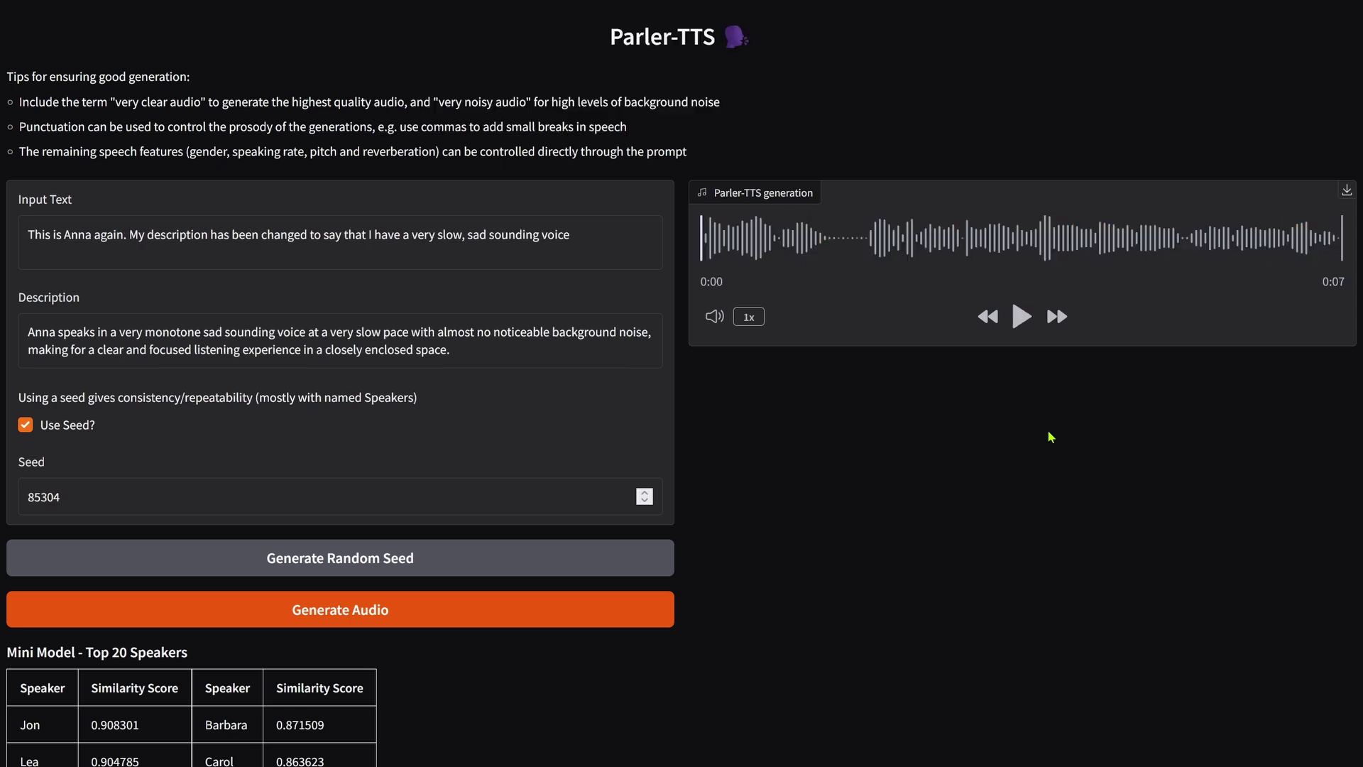
left_click(1021, 316)
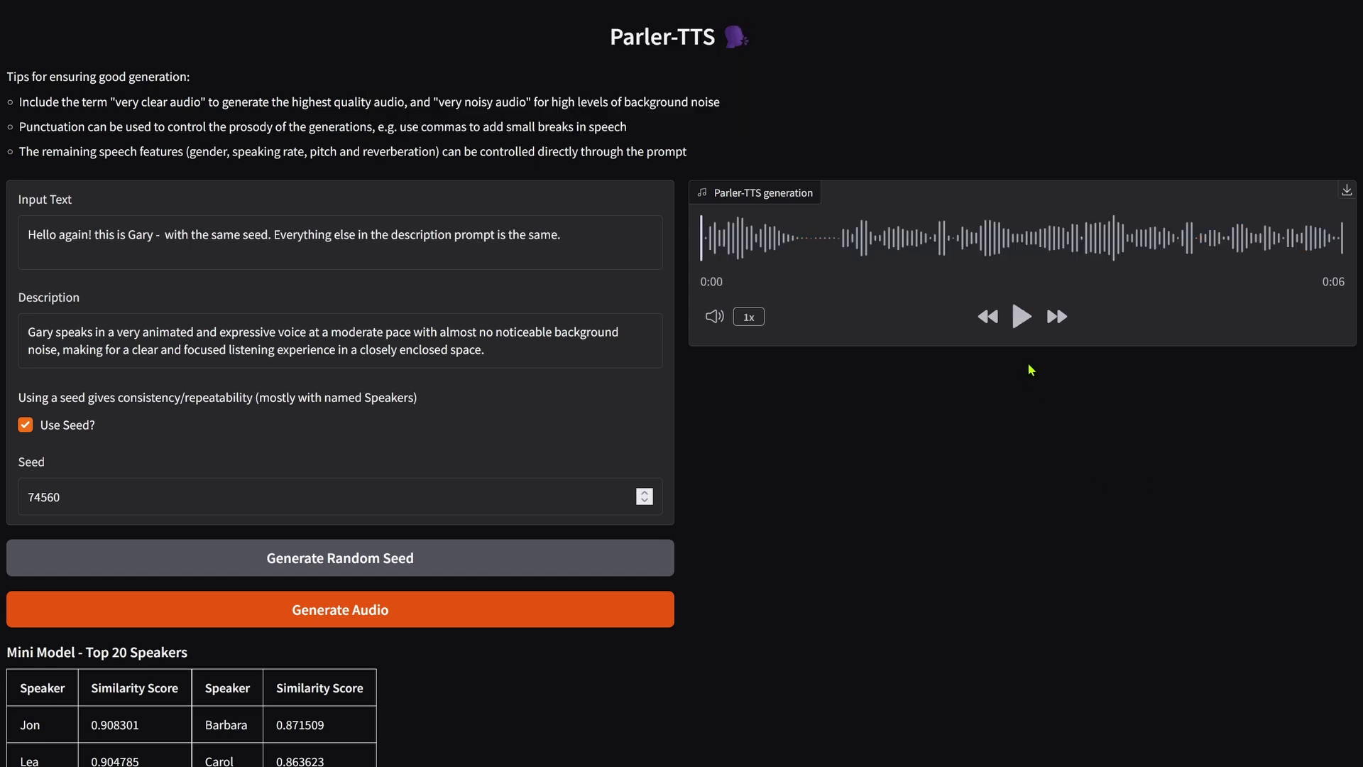
Play Gary's expressive, same-seed, new-seed and sad takes, then Emily's same-seed clip
left_click(1022, 316)
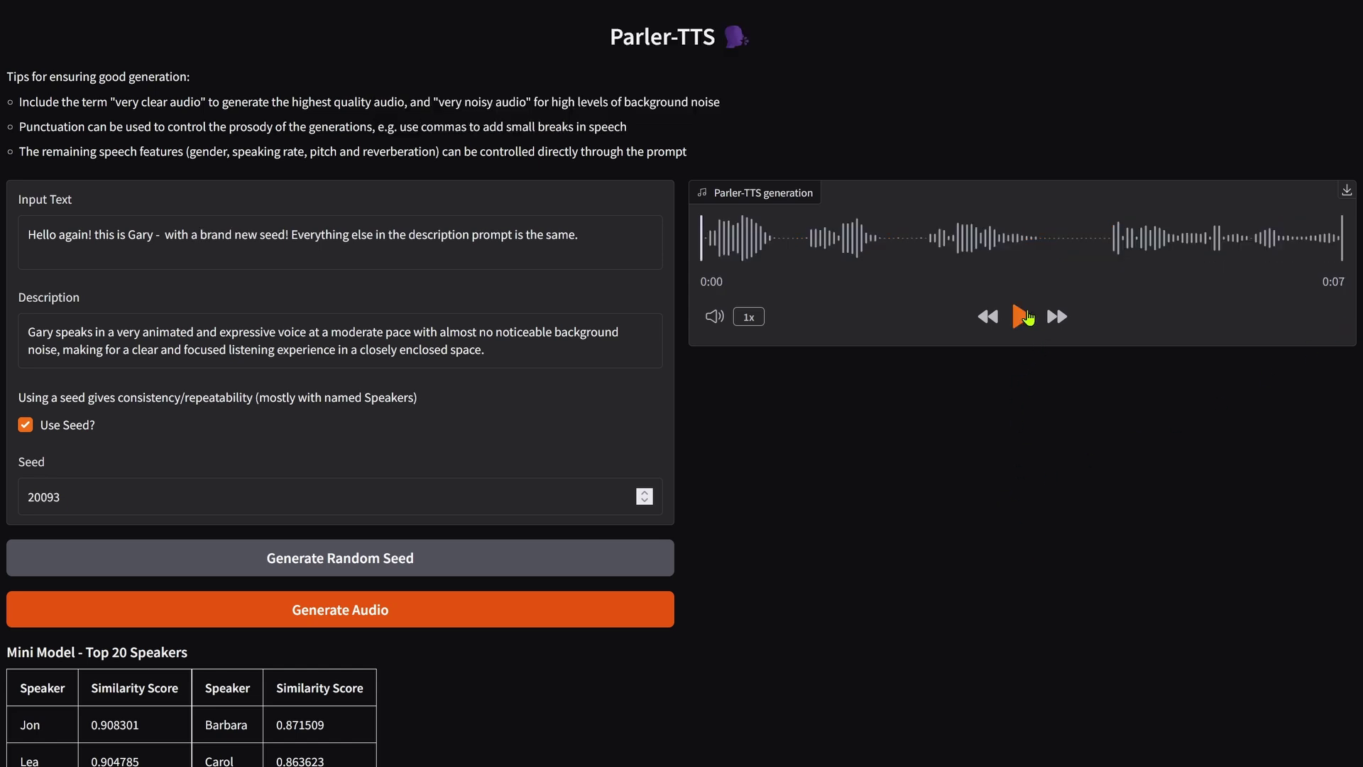
left_click(1022, 316)
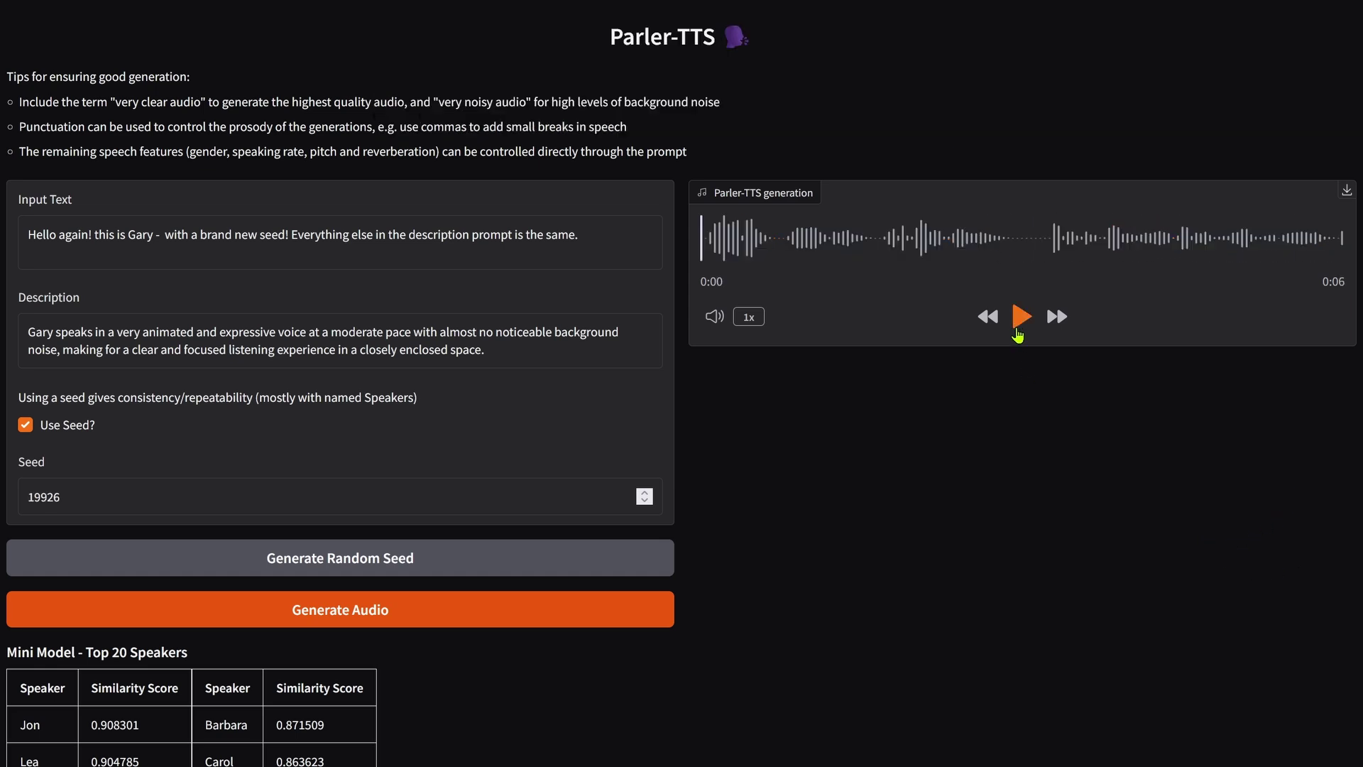
left_click(1018, 325)
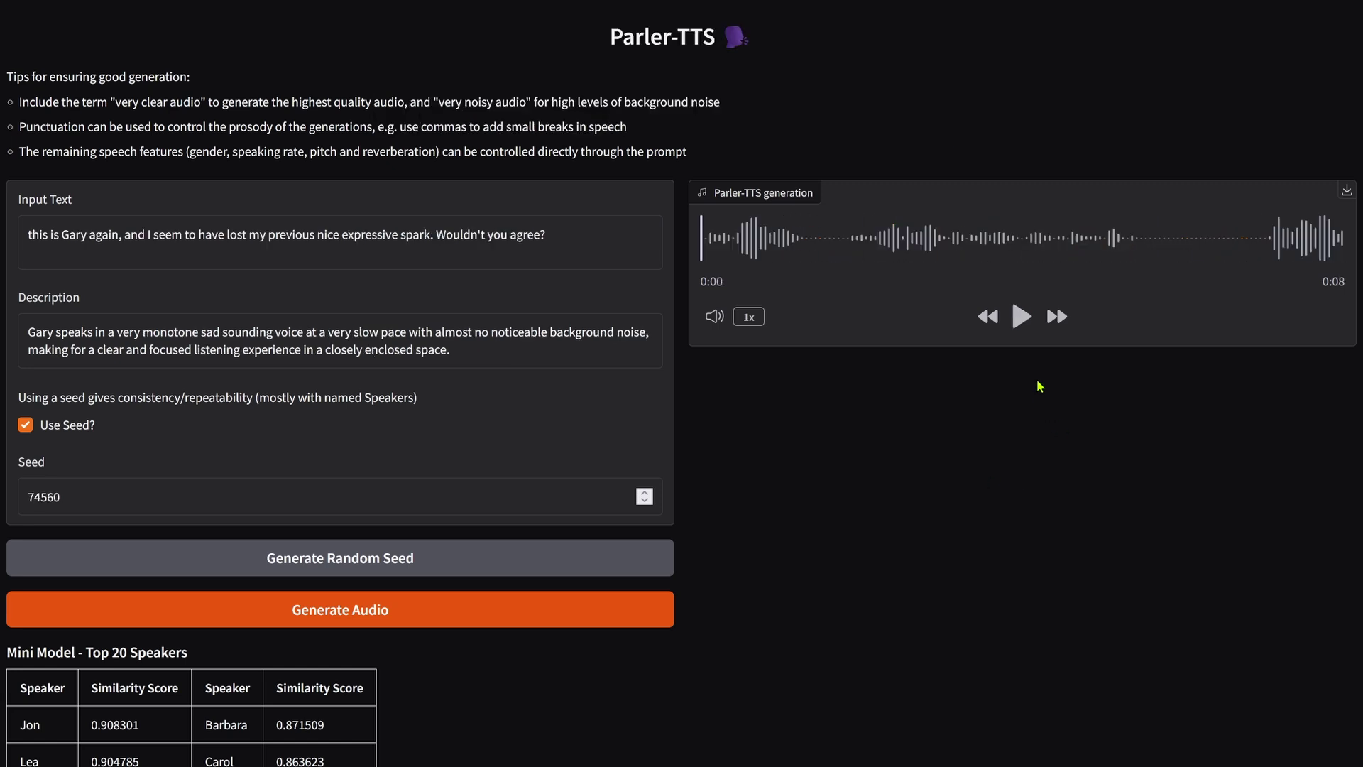
left_click(1022, 317)
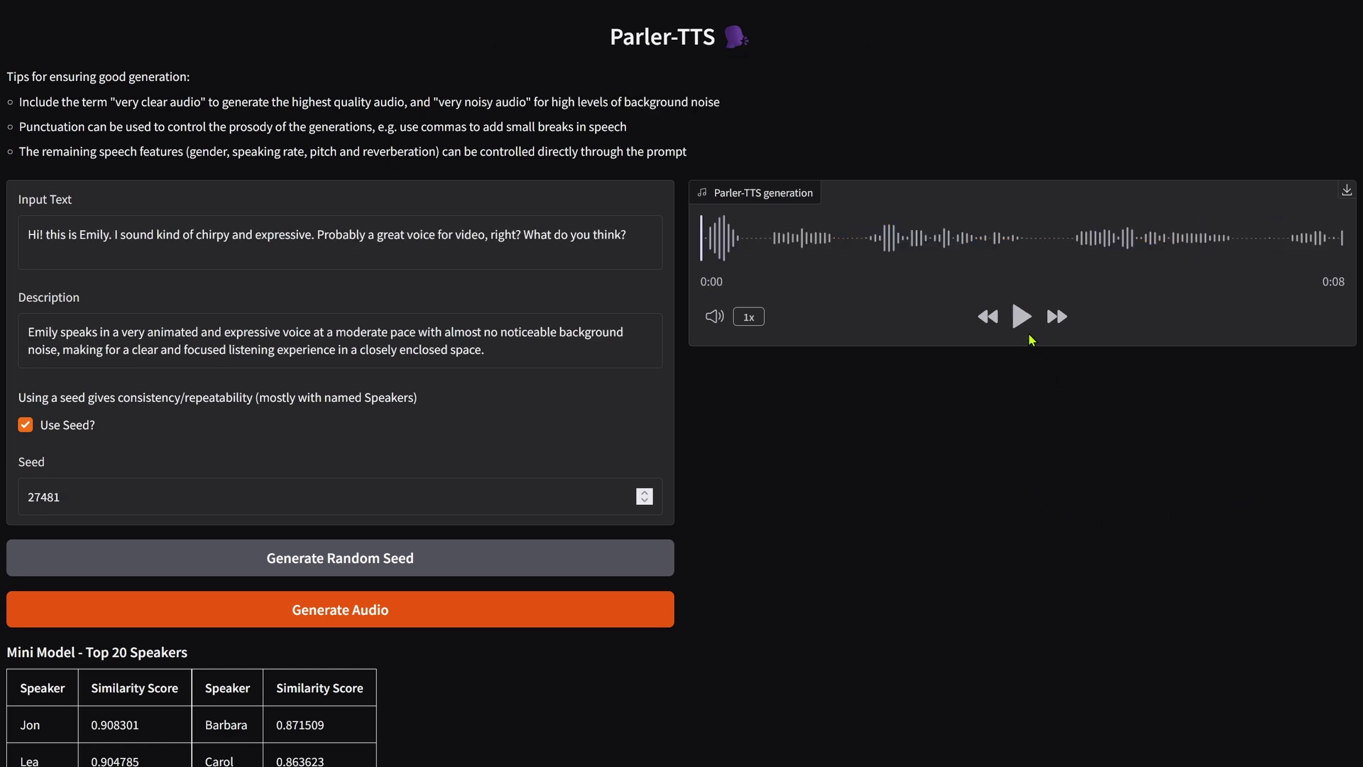
left_click(1022, 316)
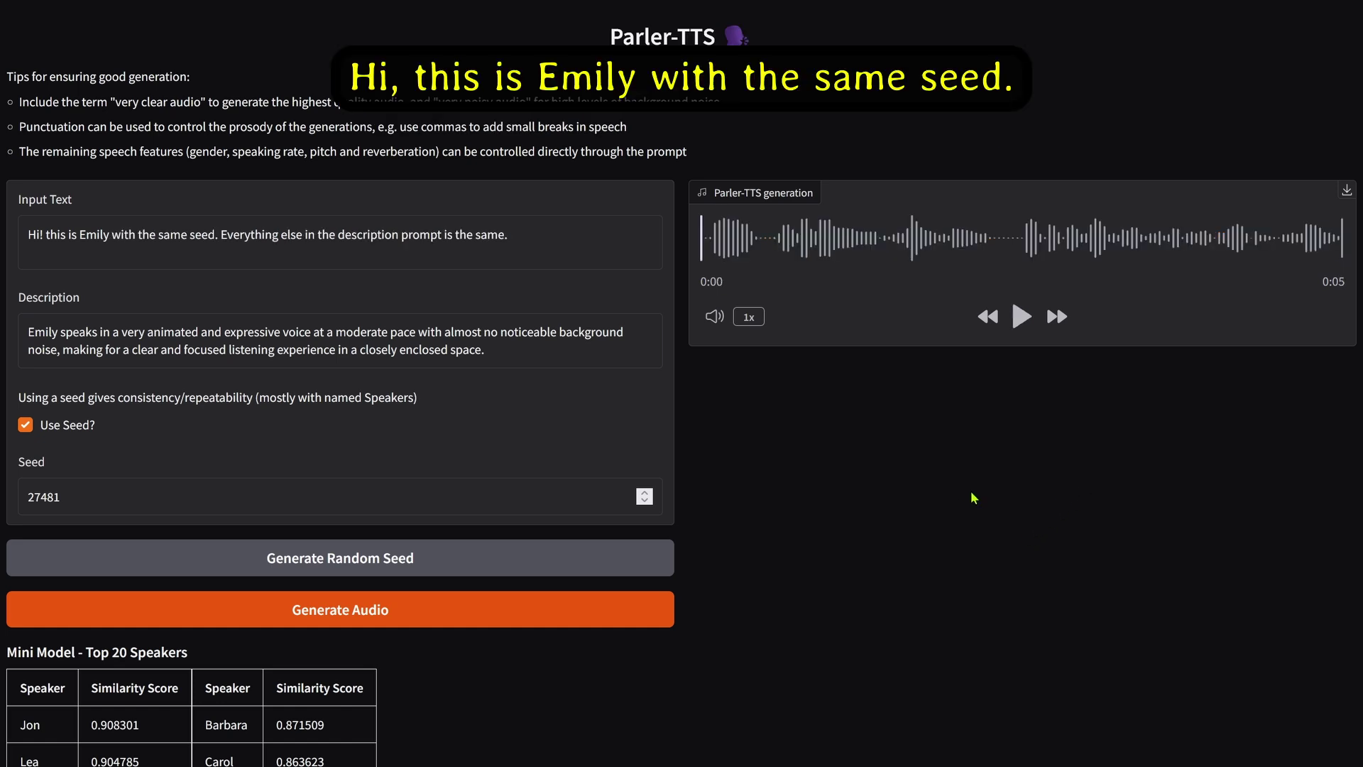
Play Emily's expressive clip, her next take, and her sad, depressed clip
left_click(1022, 316)
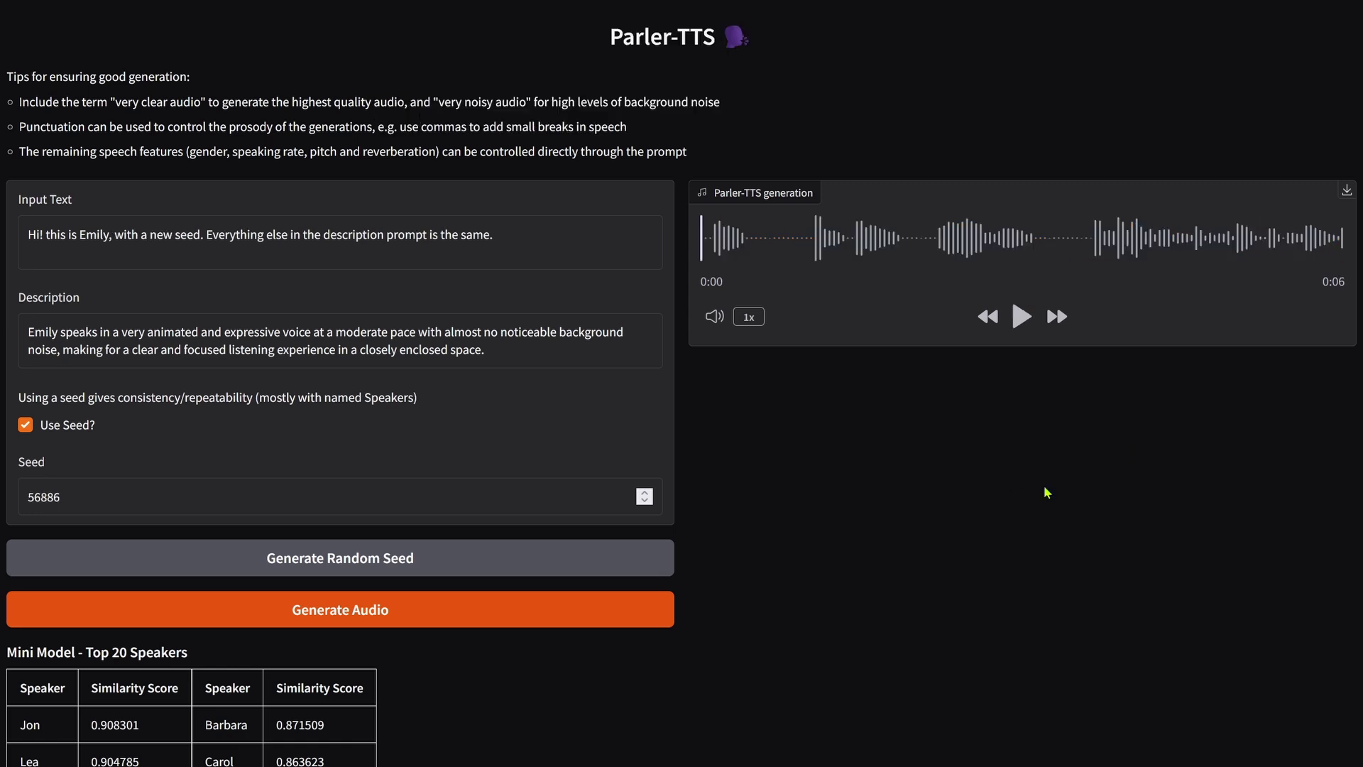
left_click(1023, 316)
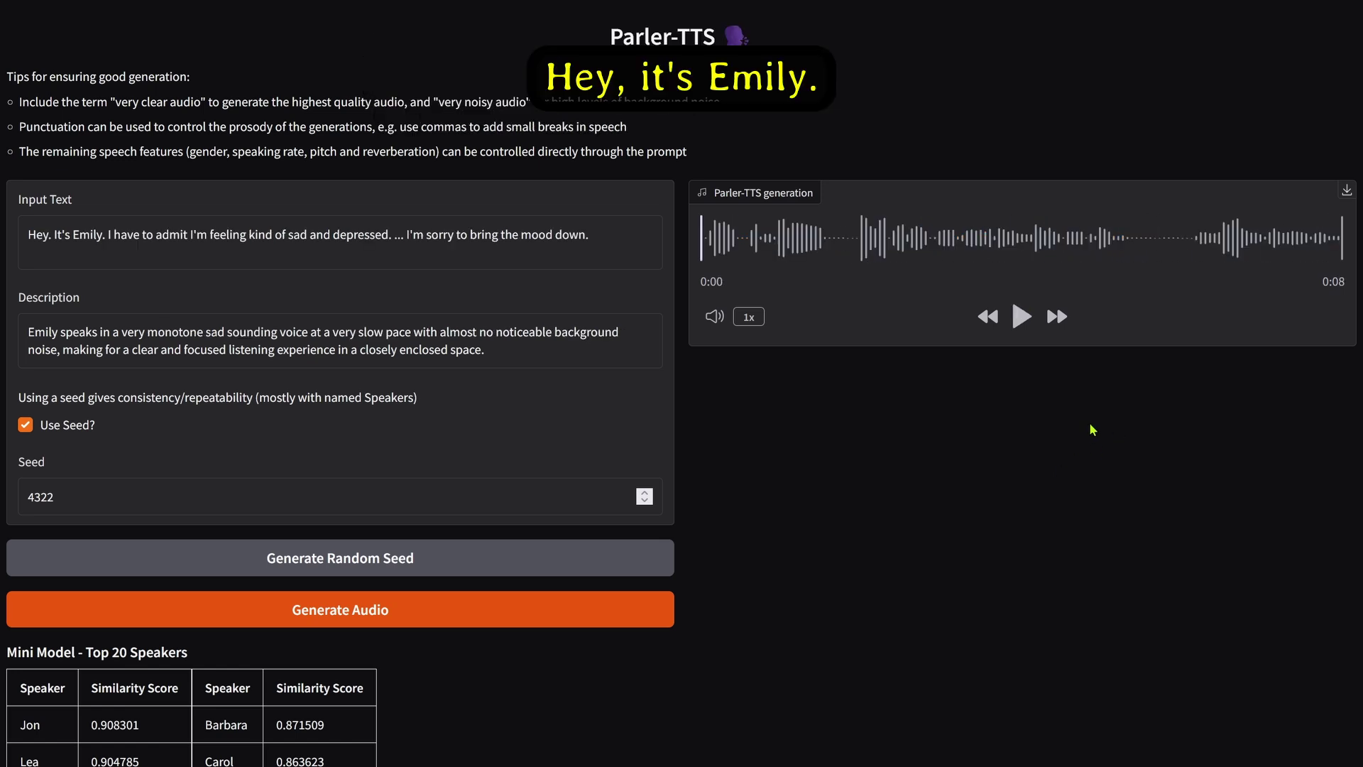
left_click(1021, 321)
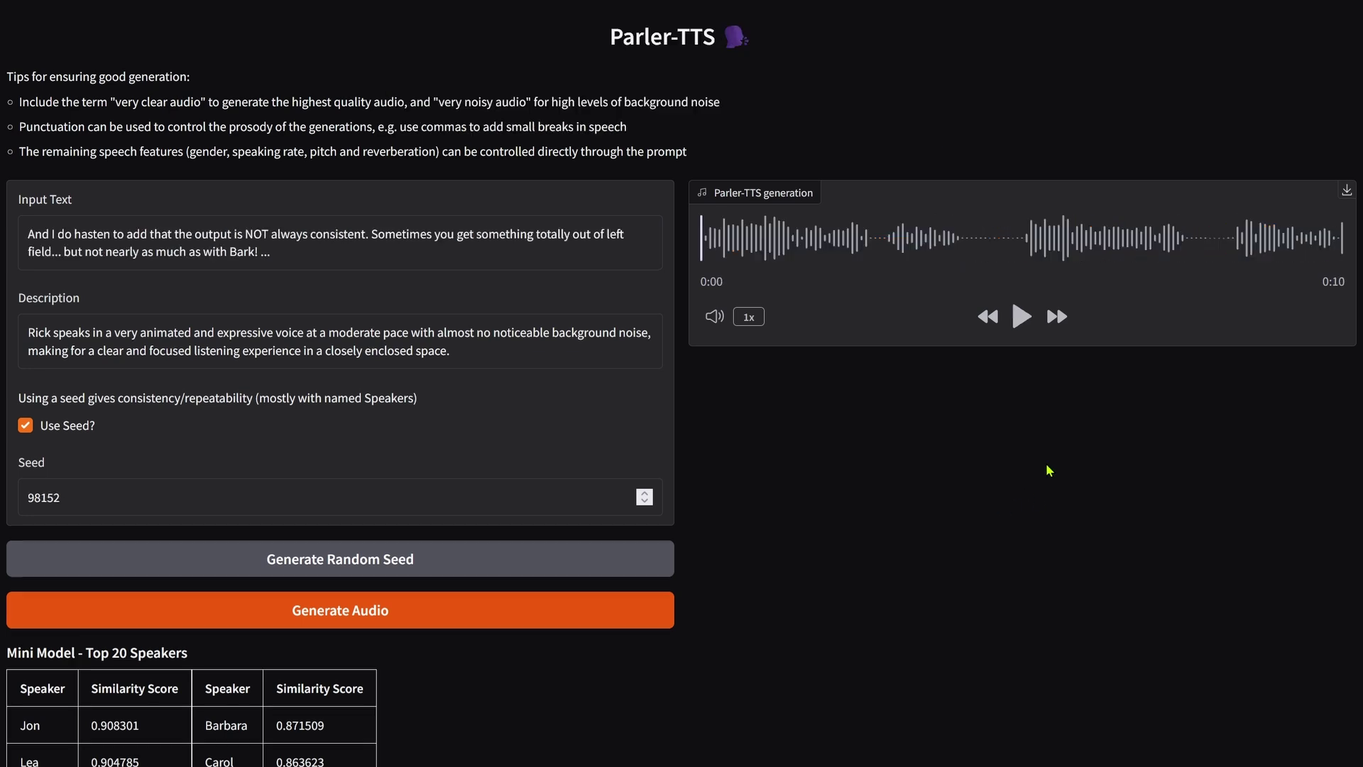
Play the next Rick clip, then his power tip clip made with seed 25615
left_click(1022, 317)
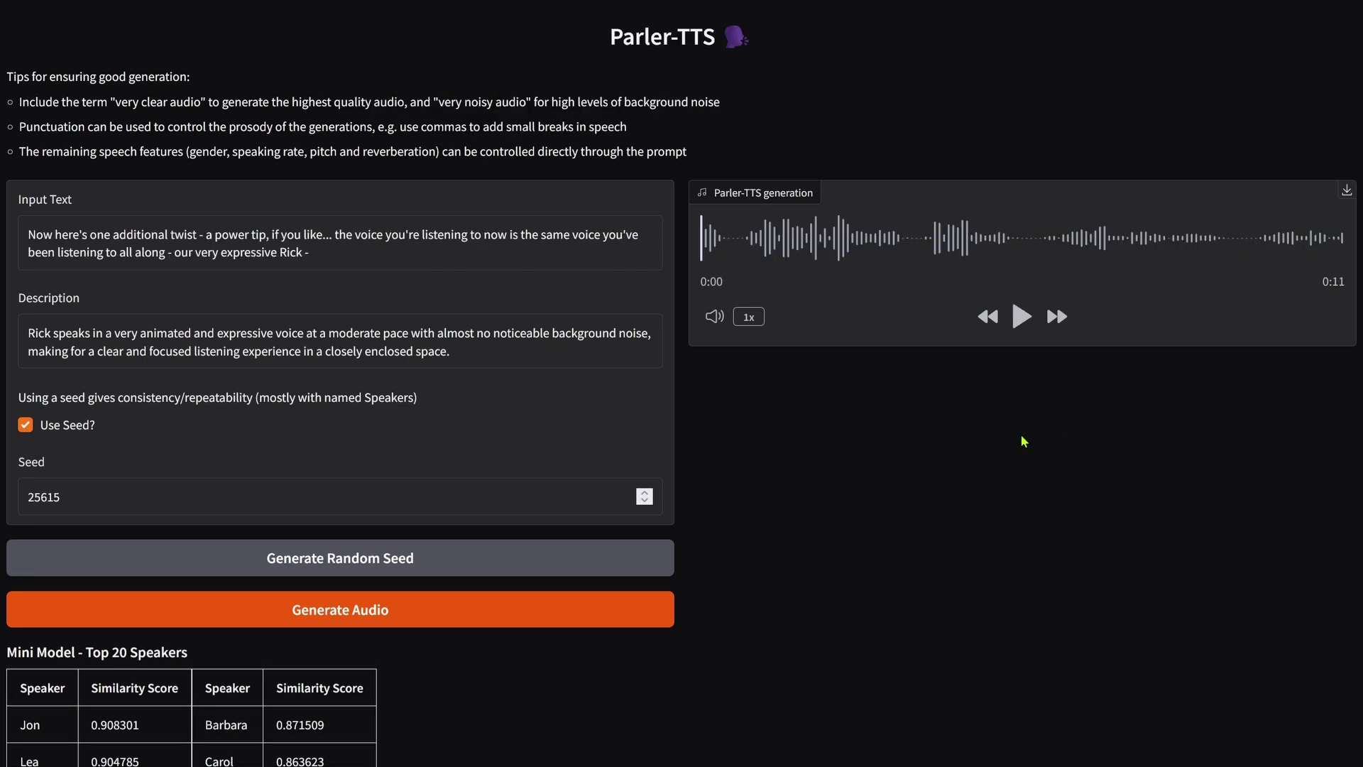
left_click(1020, 317)
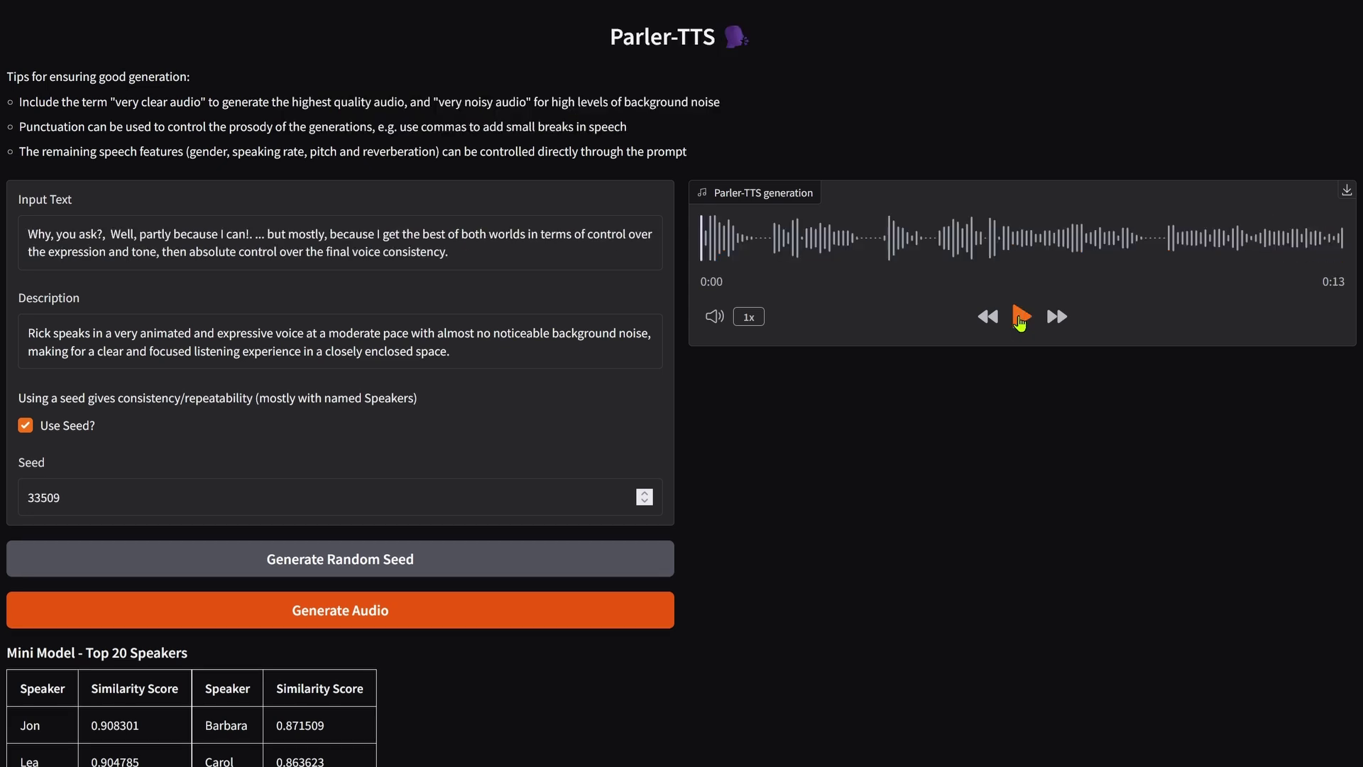
Play back Rick's newly generated clips, including his 17-second narration clip
left_click(1022, 316)
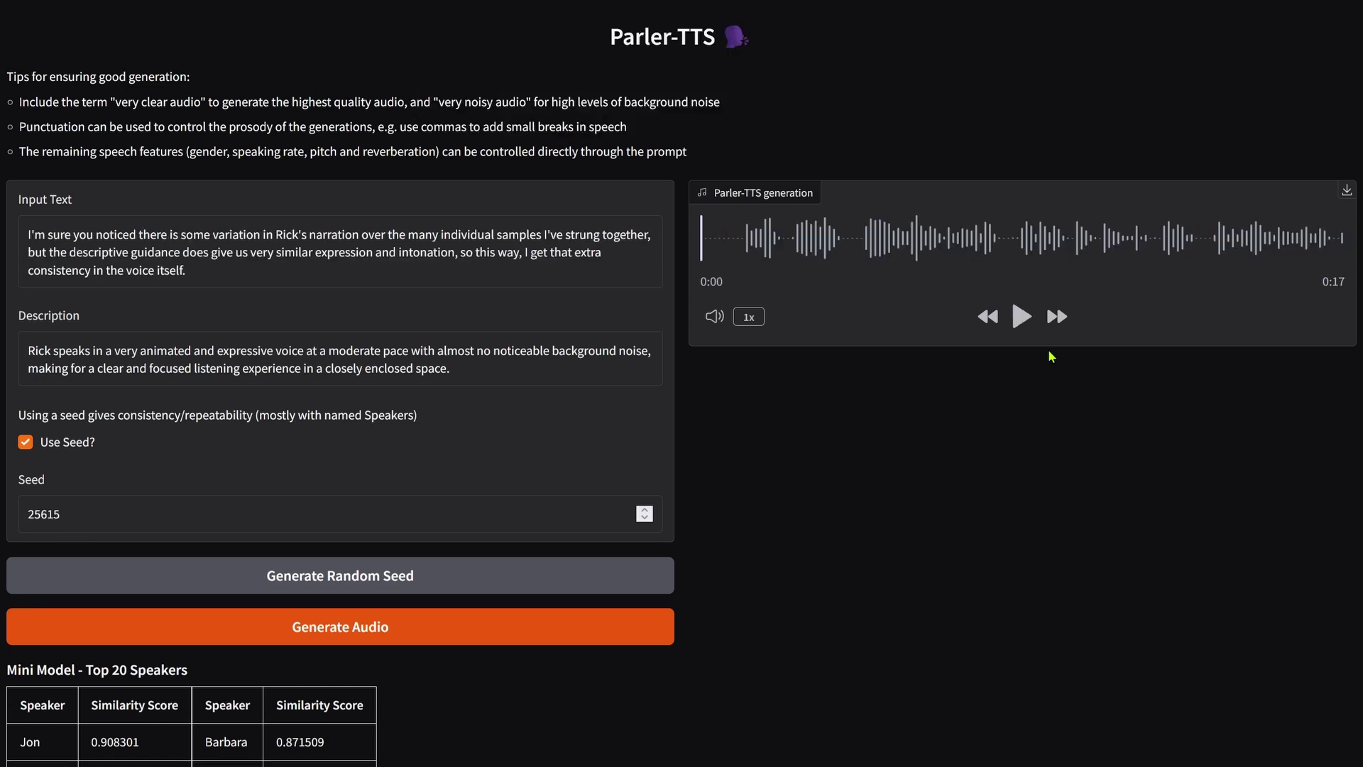
left_click(1021, 316)
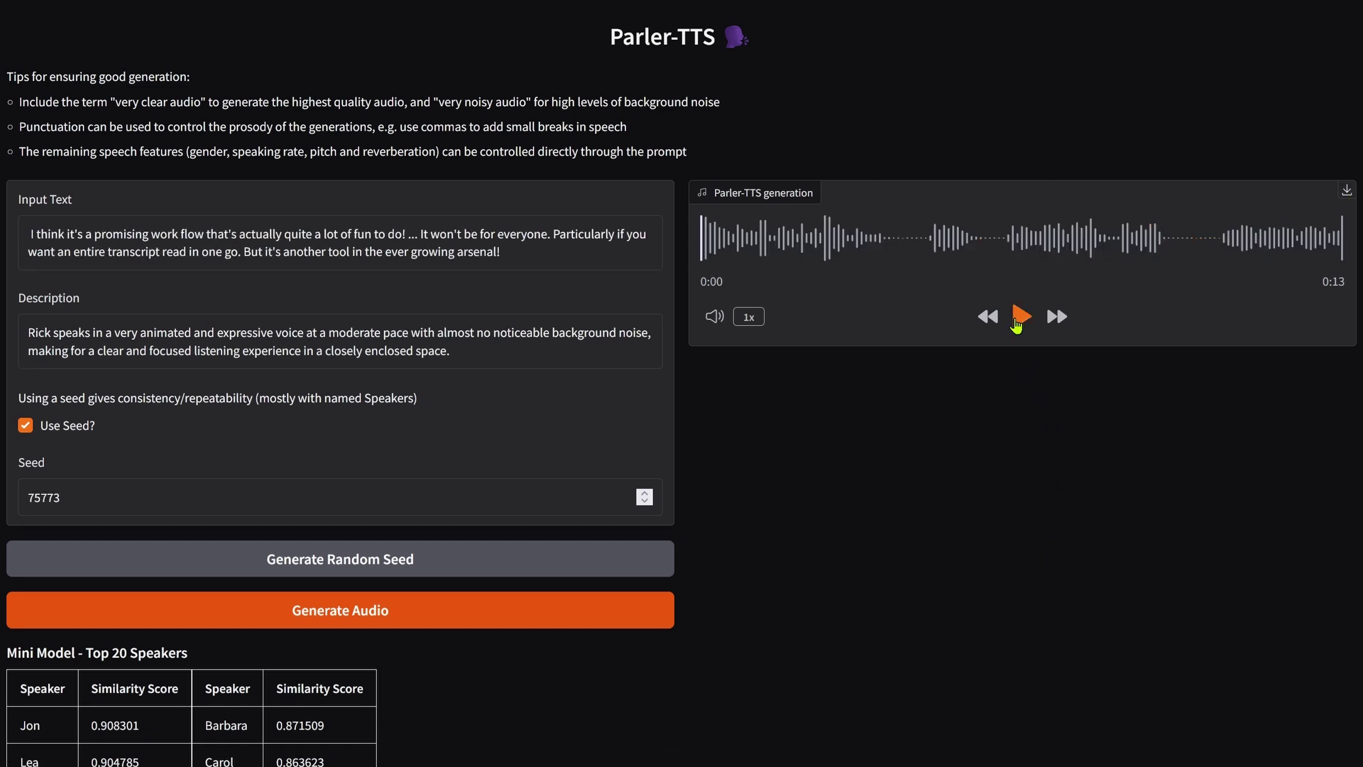
Play Rick's promising-workflow clip, then his clip about being cheaper than Eleven labs
left_click(1022, 318)
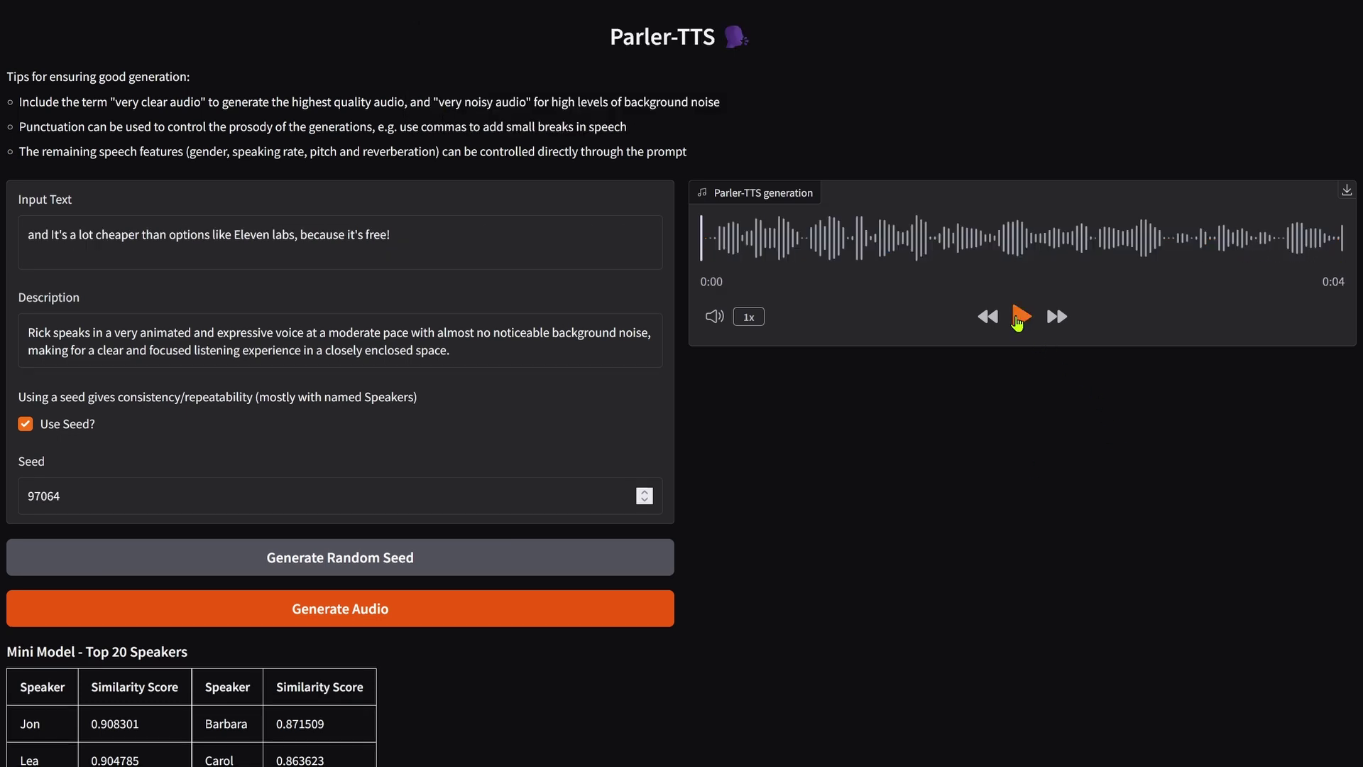
left_click(1020, 317)
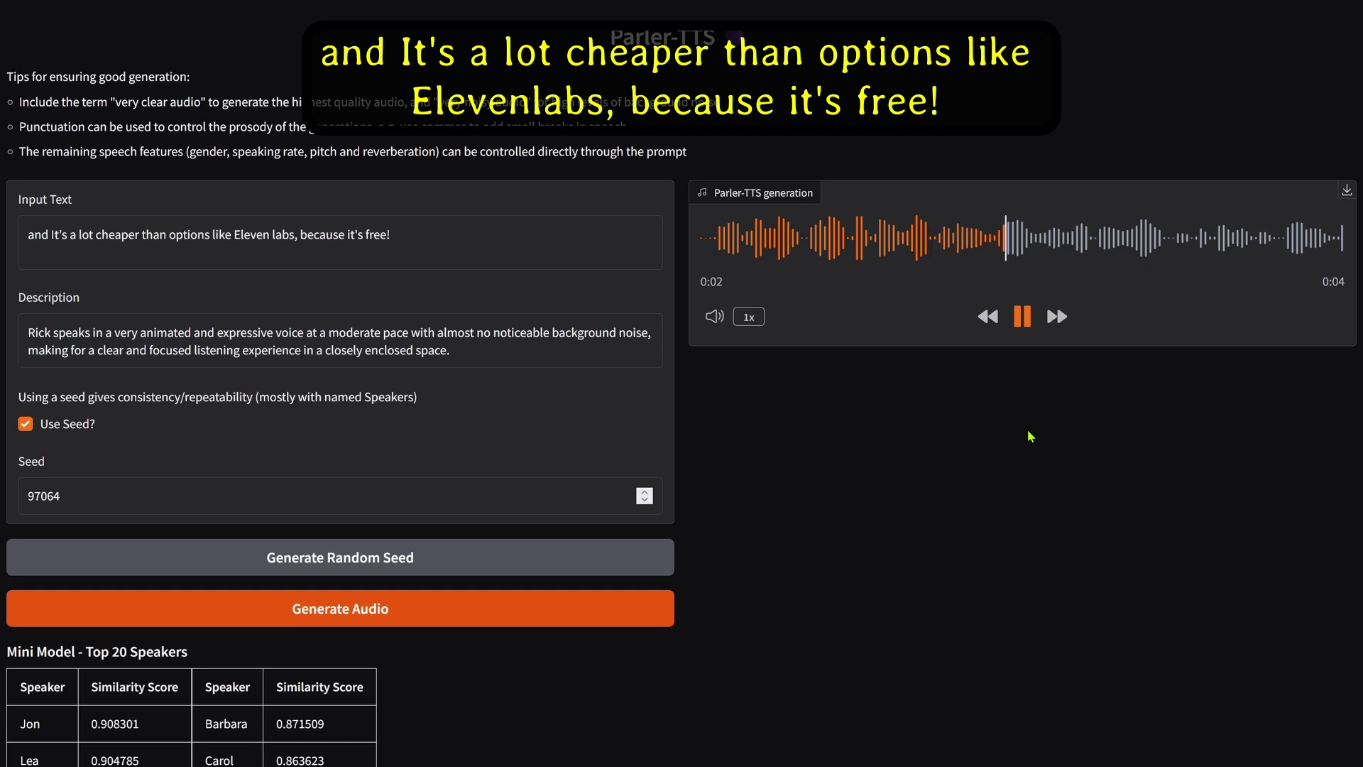